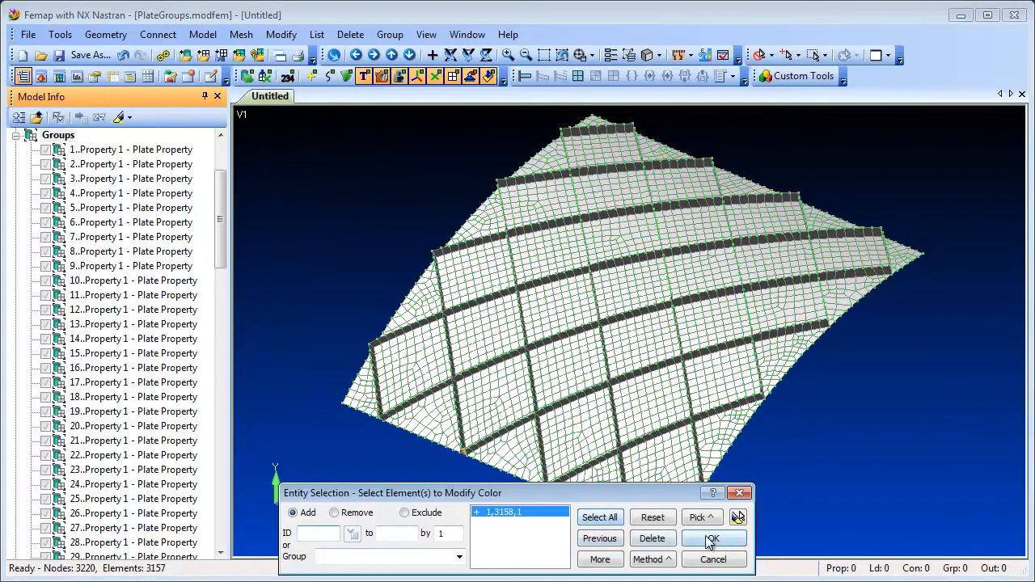
- Modify the color of all elements, assigning random multiple colors by group
{"action": "left_click", "coordinate": [707, 539]}
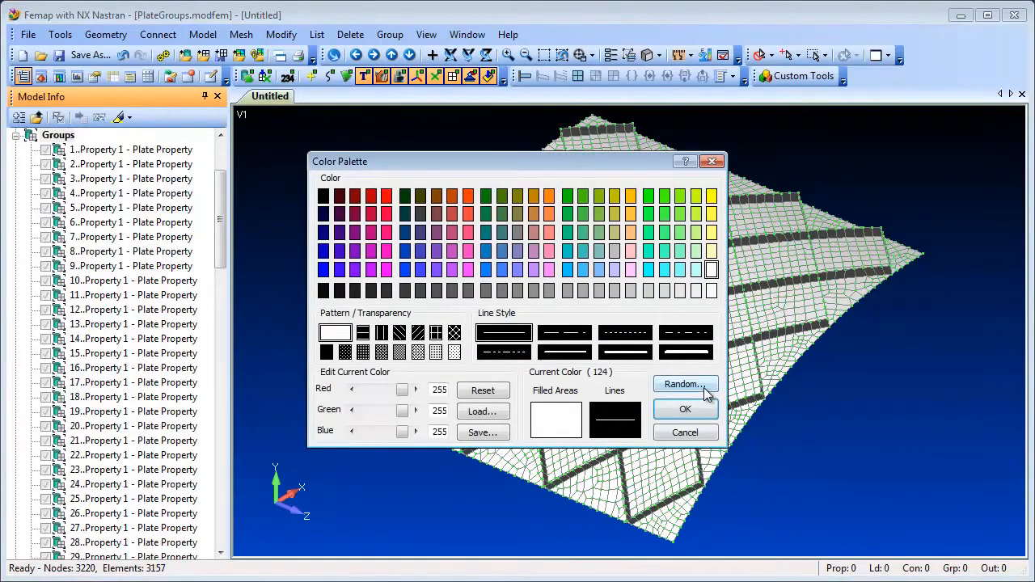
{"action": "left_click", "coordinate": [705, 387]}
{"action": "left_click", "coordinate": [447, 336]}
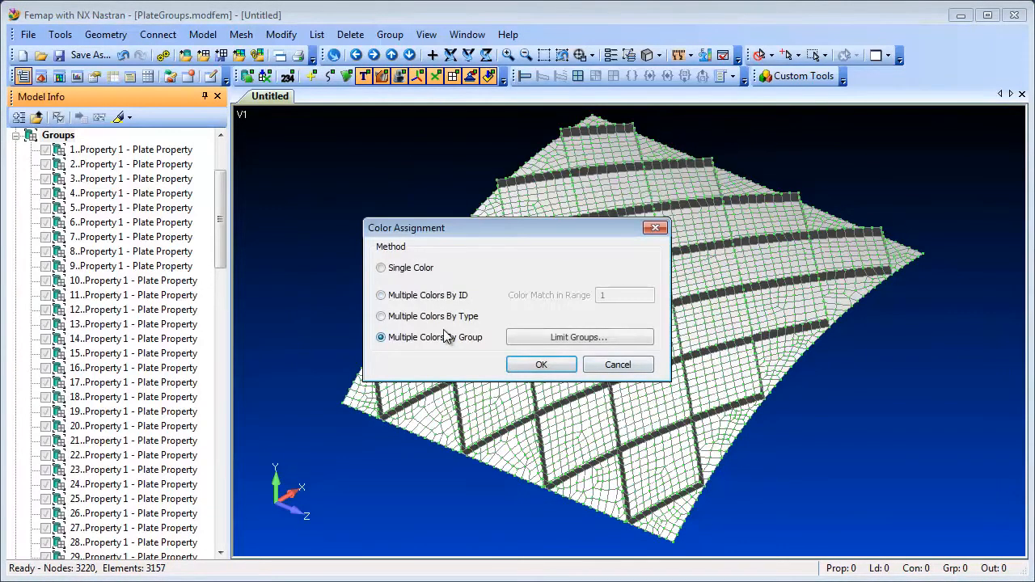
{"action": "left_click", "coordinate": [542, 365]}
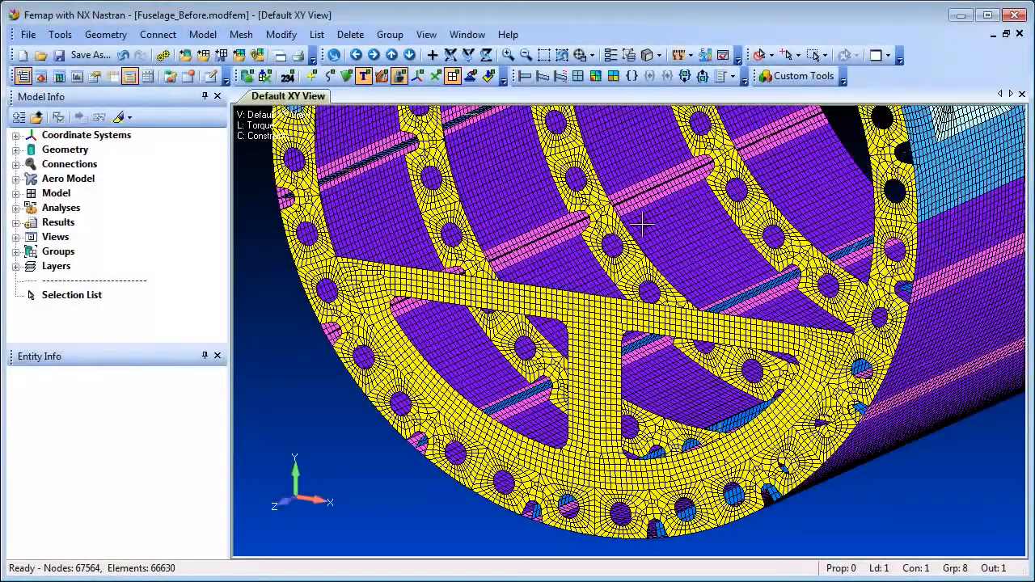
- Enable selection tooltips with layer and group information, and set the active selection entity to Element
{"action": "left_click", "coordinate": [798, 55]}
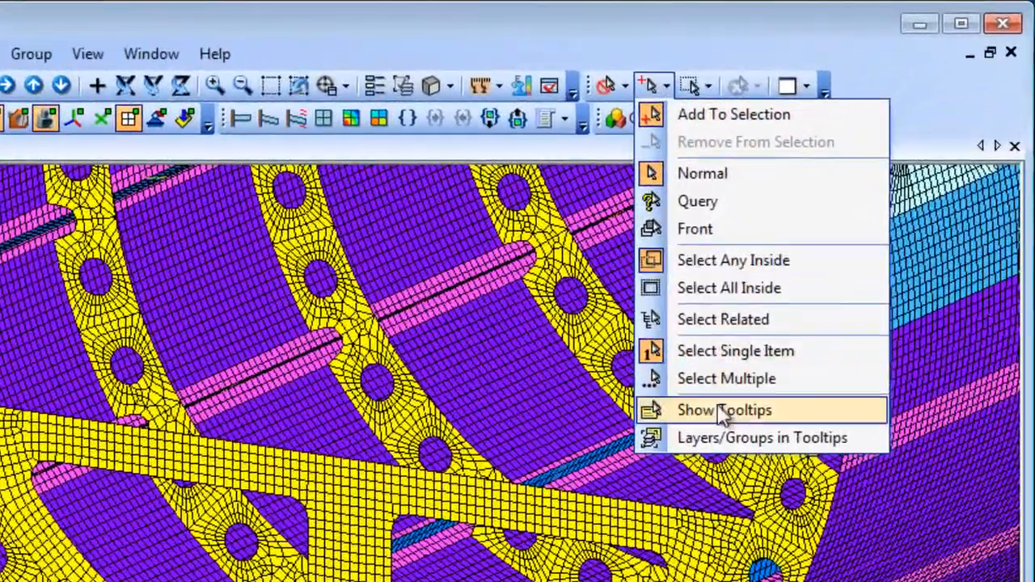
{"action": "left_click", "coordinate": [785, 411]}
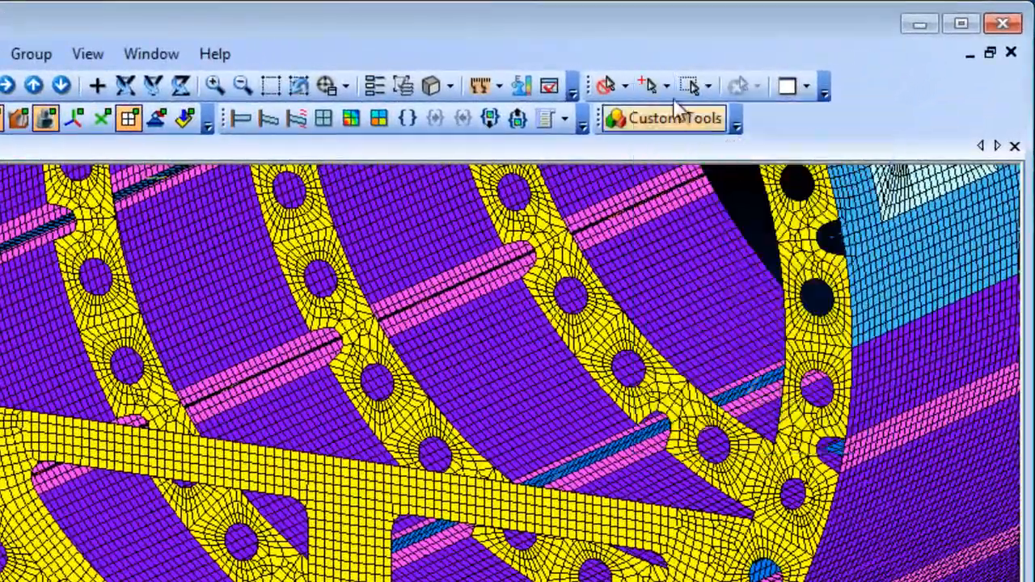
{"action": "left_click", "coordinate": [662, 84]}
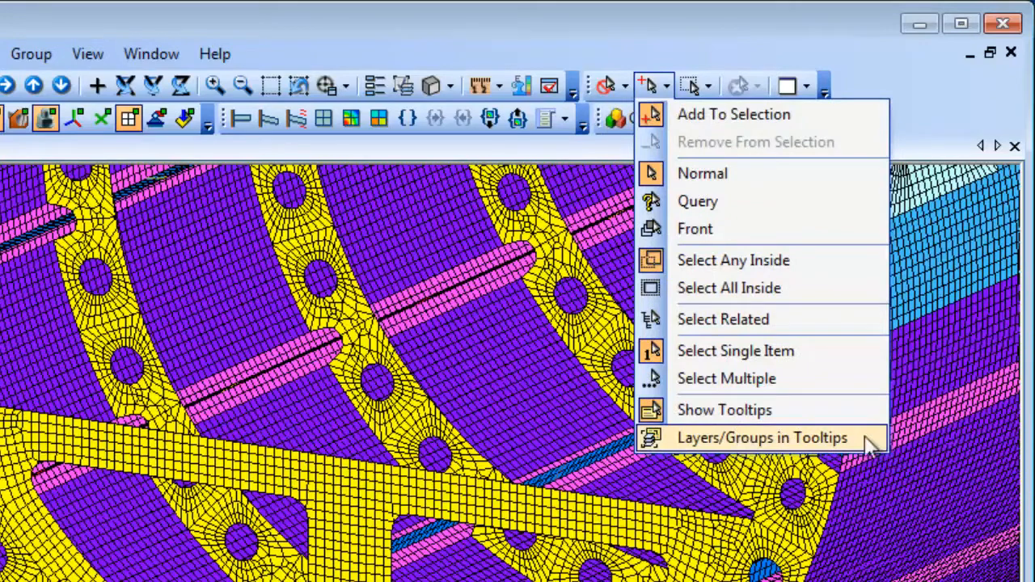
{"action": "left_click", "coordinate": [867, 442]}
{"action": "left_click", "coordinate": [624, 87]}
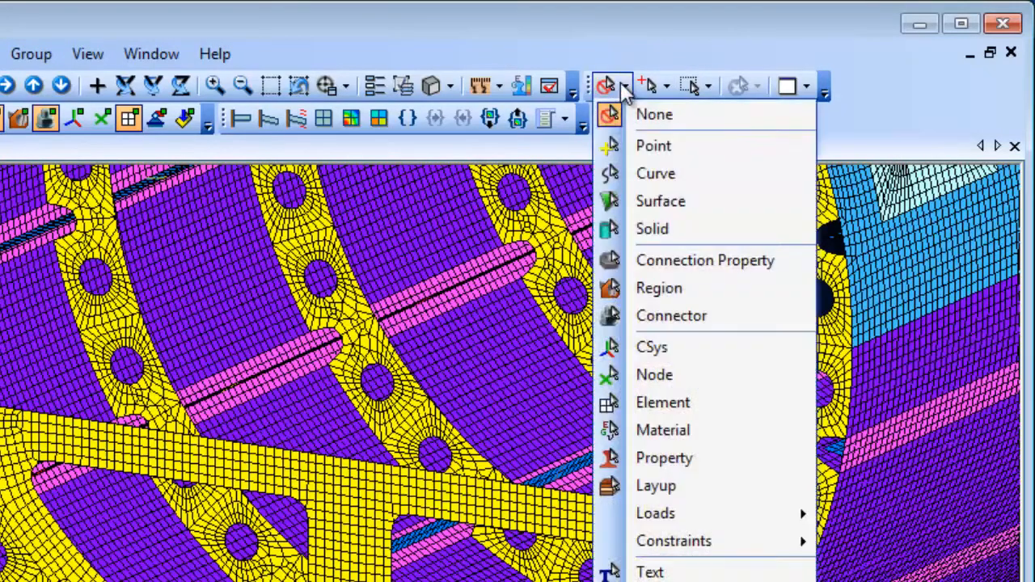
{"action": "left_click", "coordinate": [735, 397]}
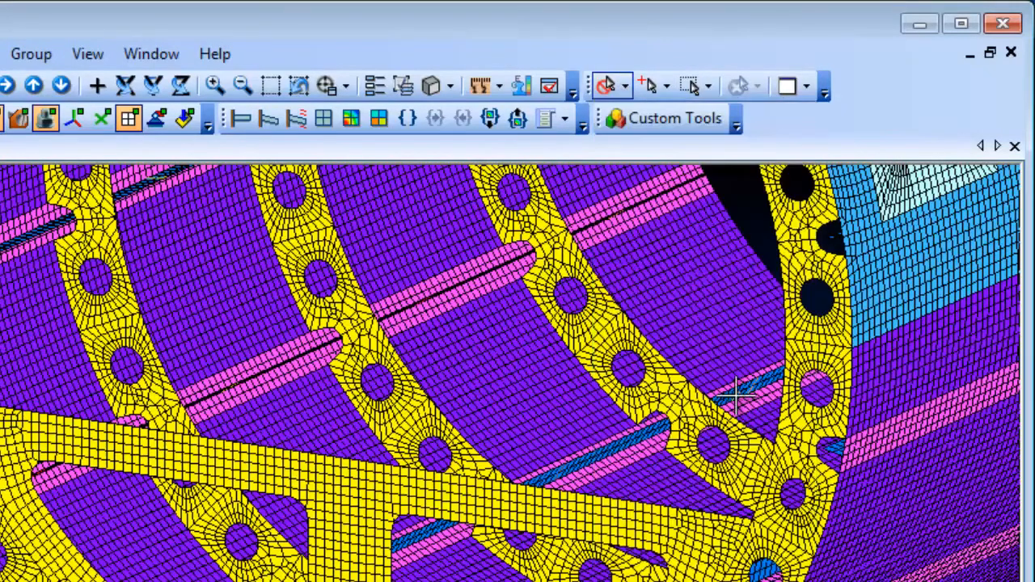
{"action": "mouse_move", "coordinate": [465, 378]}
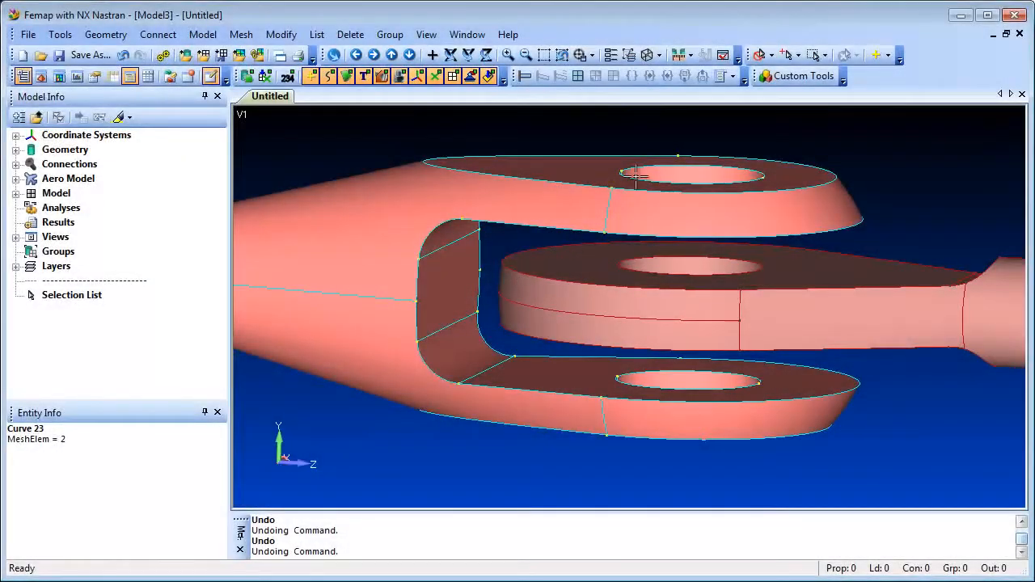
- Measure both the minimum and maximum distance from the middle lug's upper surface to the upper fork arm's surface
{"action": "left_click", "coordinate": [690, 56]}
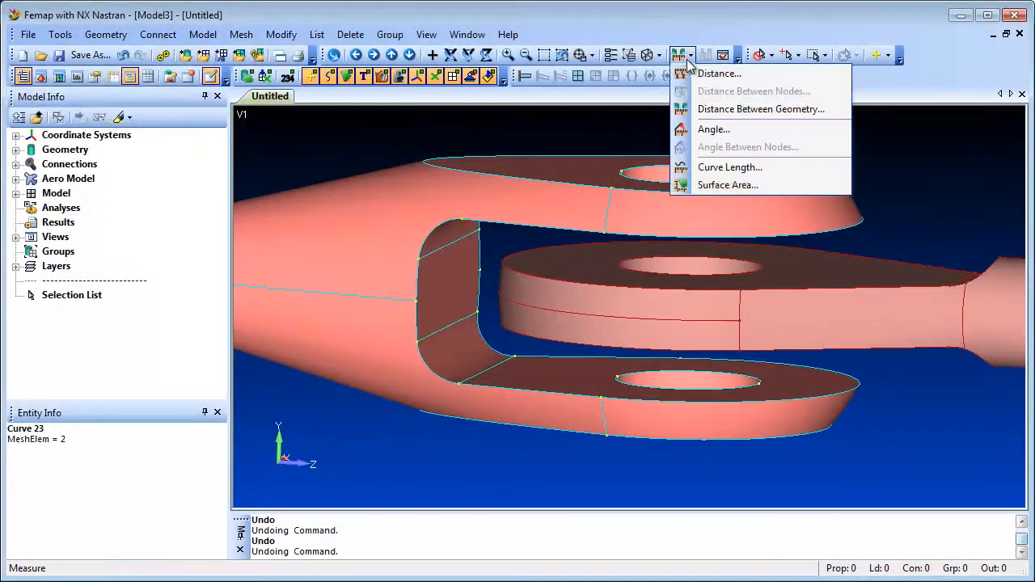
{"action": "left_click", "coordinate": [707, 108]}
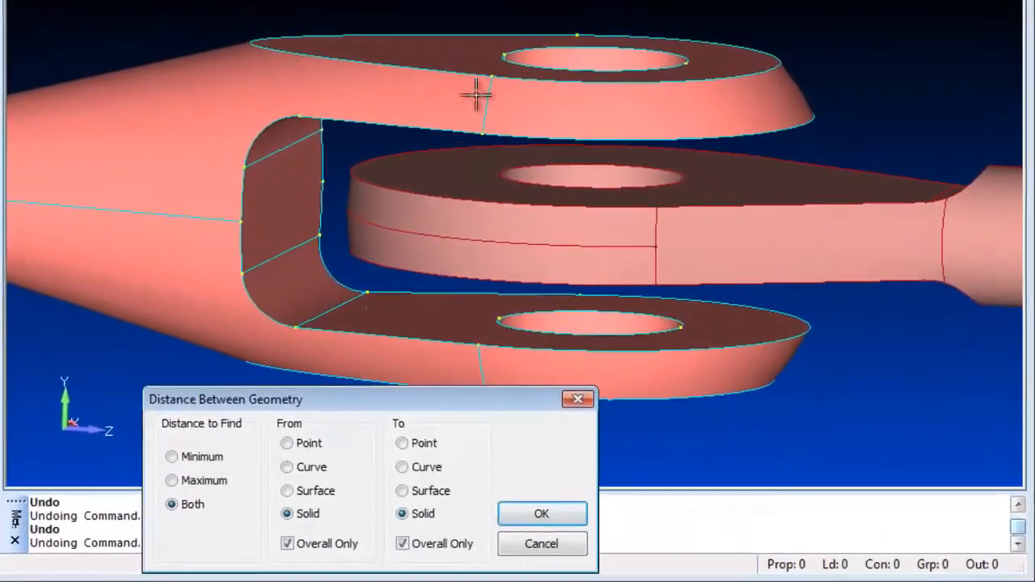
{"action": "left_click", "coordinate": [299, 495]}
{"action": "left_click", "coordinate": [413, 493]}
{"action": "left_click", "coordinate": [537, 512]}
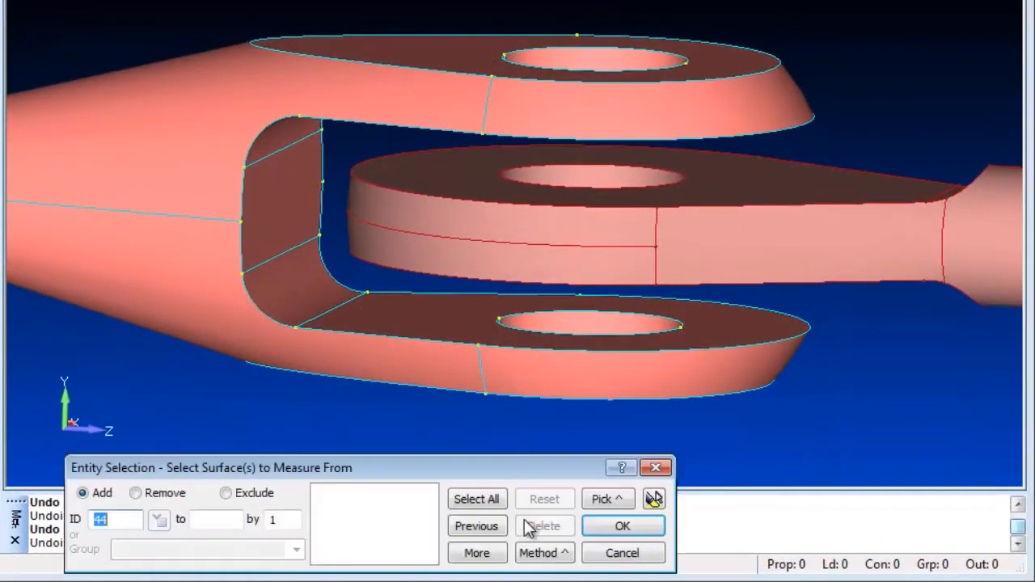
{"action": "left_click", "coordinate": [697, 191]}
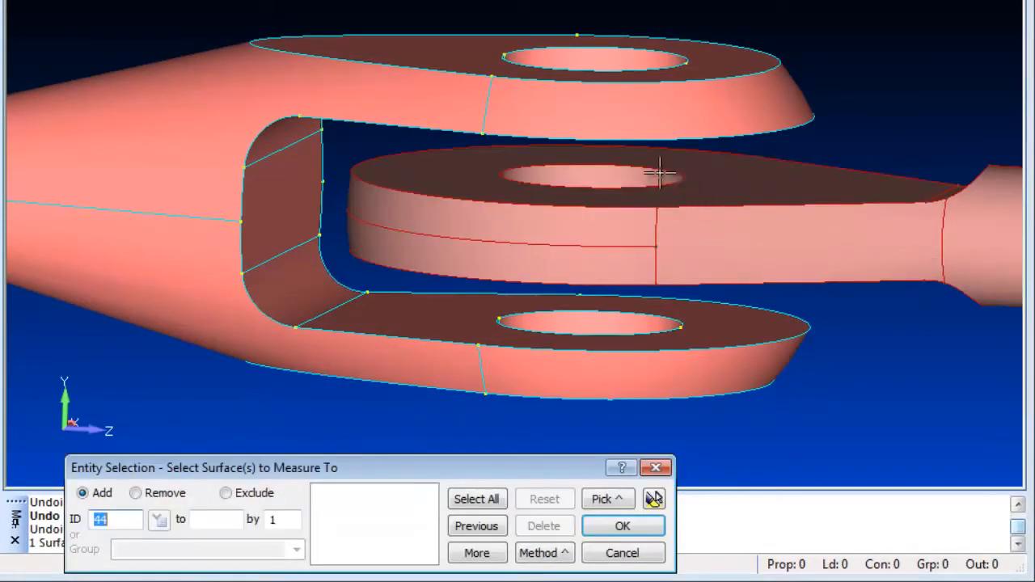
{"action": "left_click", "coordinate": [521, 115]}
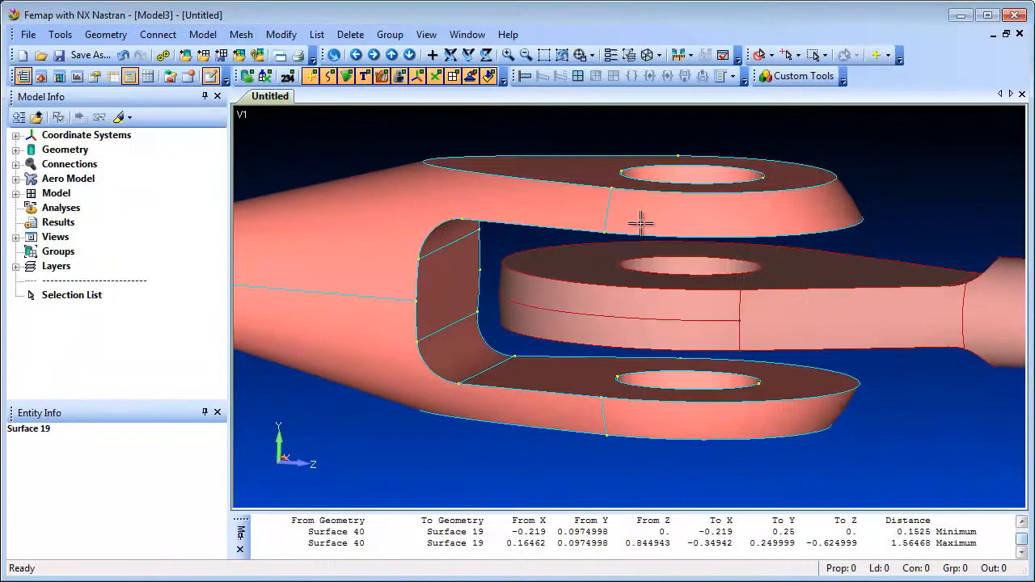
- Create a line at the minimum distance between the mid curve on the lug's rounded end and the inner end of the fork slot
{"action": "left_click", "coordinate": [106, 35]}
{"action": "mouse_move", "coordinate": [115, 73]}
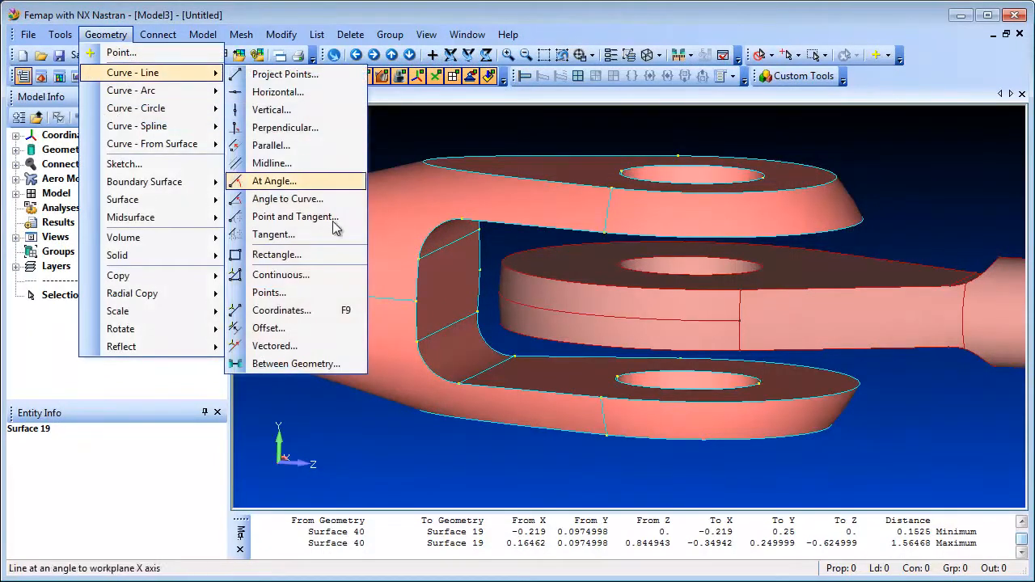
{"action": "left_click", "coordinate": [363, 367]}
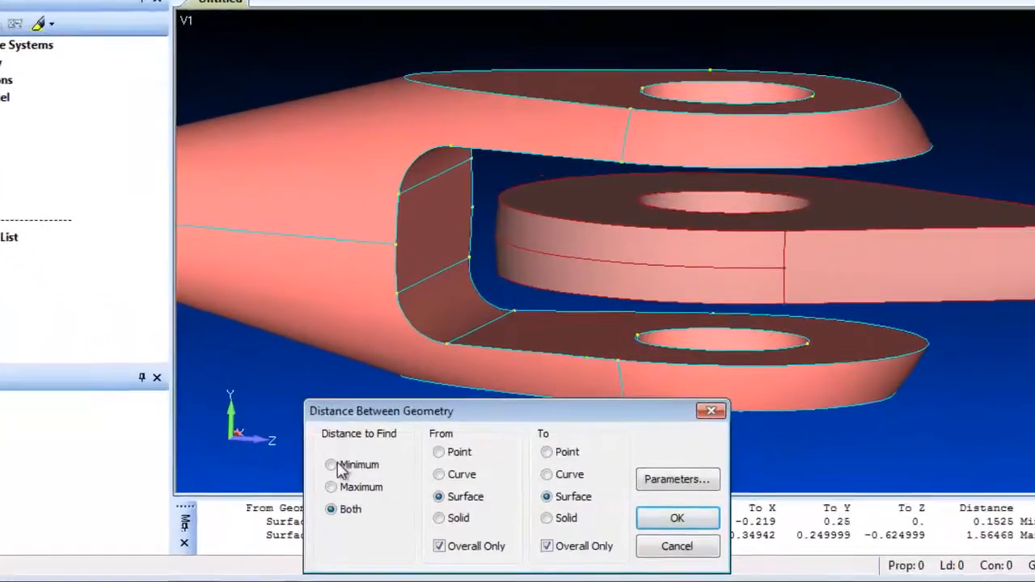
{"action": "left_click", "coordinate": [354, 465]}
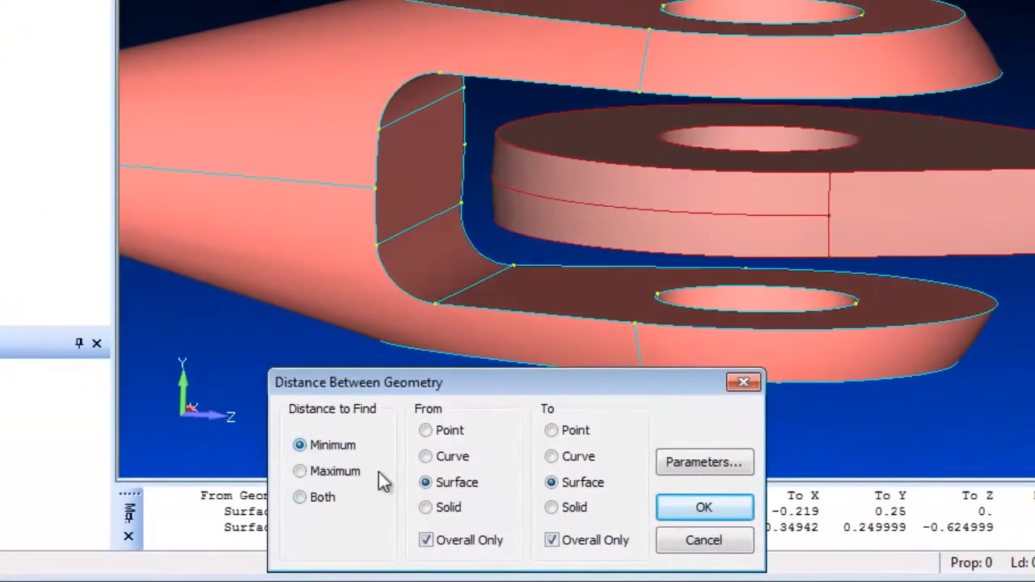
{"action": "left_click", "coordinate": [705, 508]}
{"action": "left_click", "coordinate": [595, 210]}
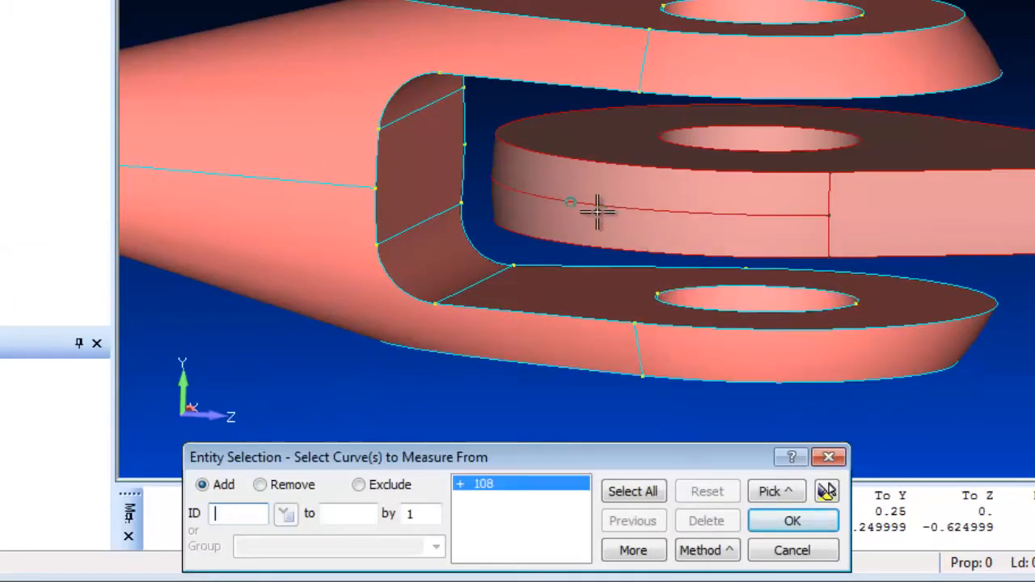
{"action": "key", "text": "Return"}
{"action": "left_click", "coordinate": [438, 172]}
{"action": "key", "text": "Return"}
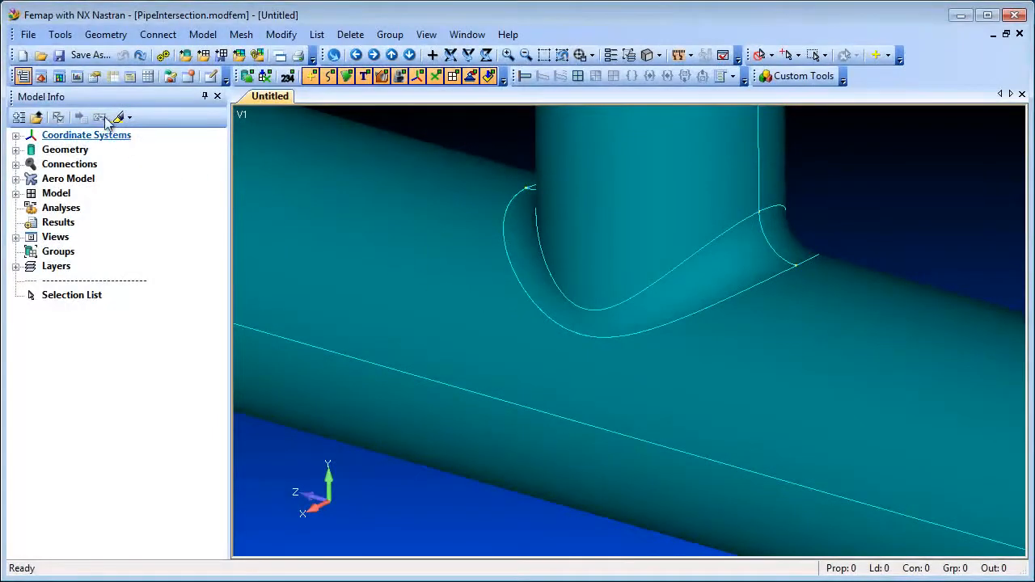
- Split the pipe with an Edge to Edge geometry edit, Split at Closest enabled, from the blend's outer edge to the main pipe's lengthwise edge
{"action": "left_click", "coordinate": [45, 75]}
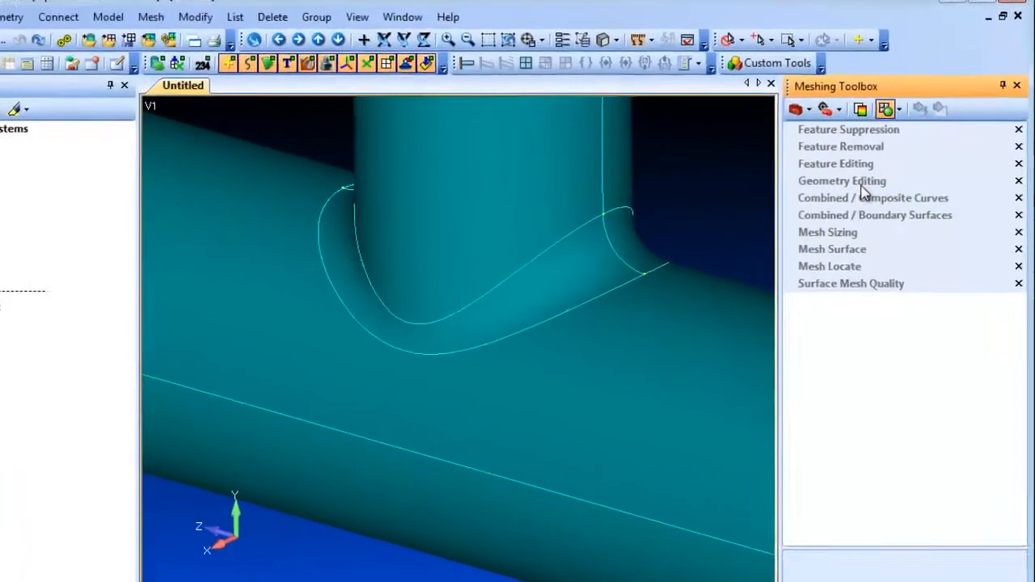
{"action": "left_click", "coordinate": [869, 182]}
{"action": "left_click", "coordinate": [893, 277]}
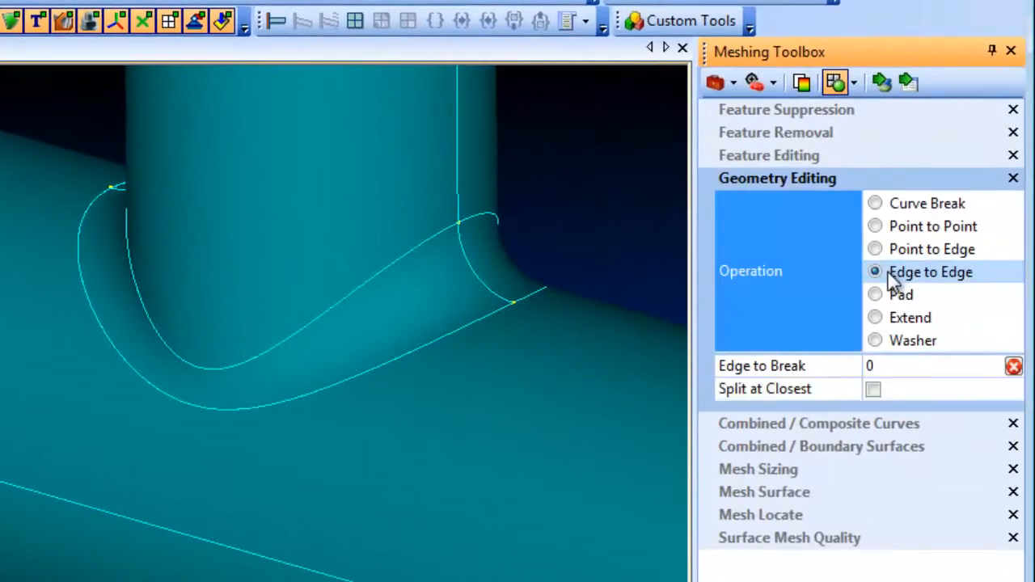
{"action": "left_click", "coordinate": [871, 391]}
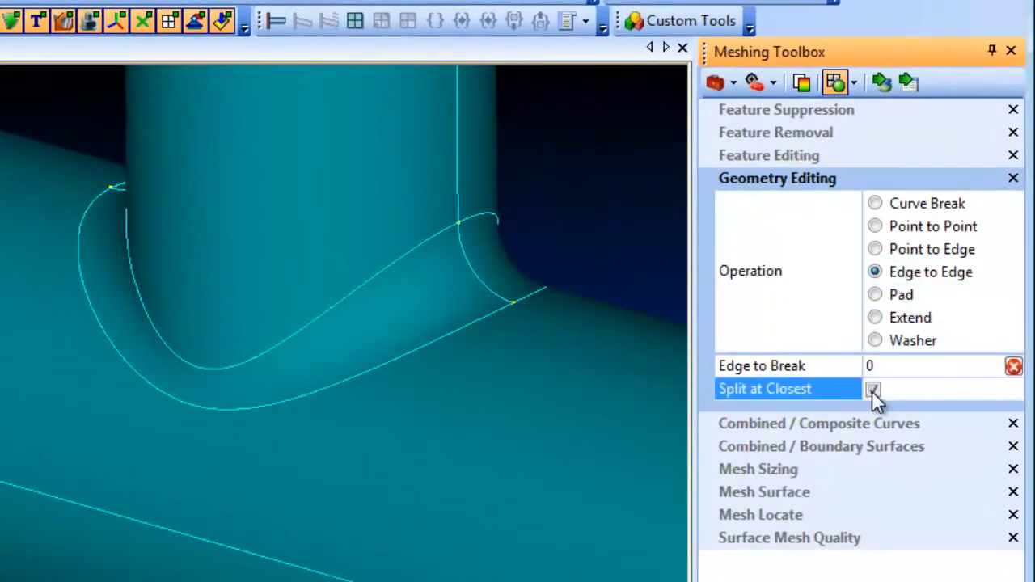
{"action": "left_click", "coordinate": [908, 81]}
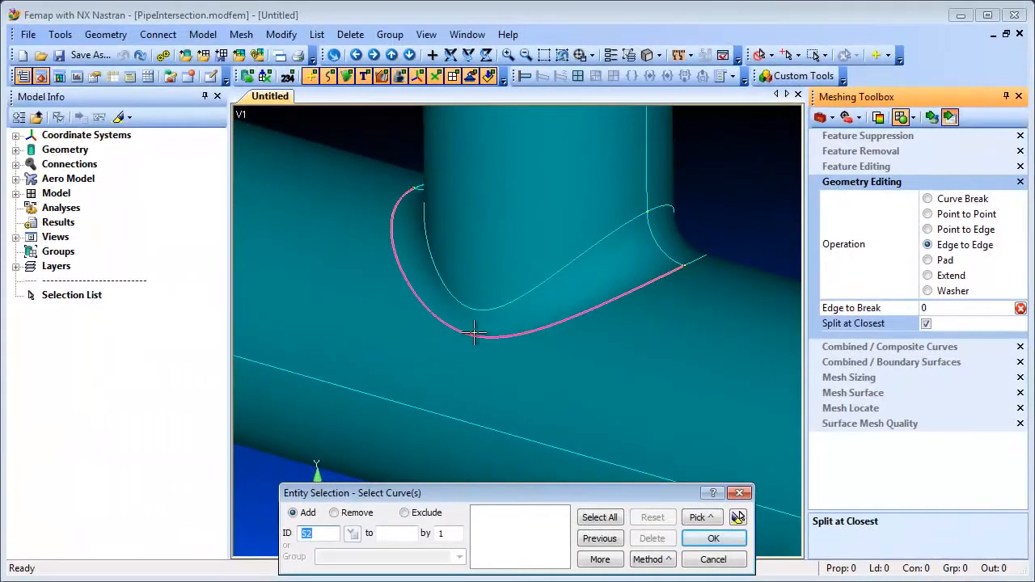
{"action": "left_click", "coordinate": [474, 331]}
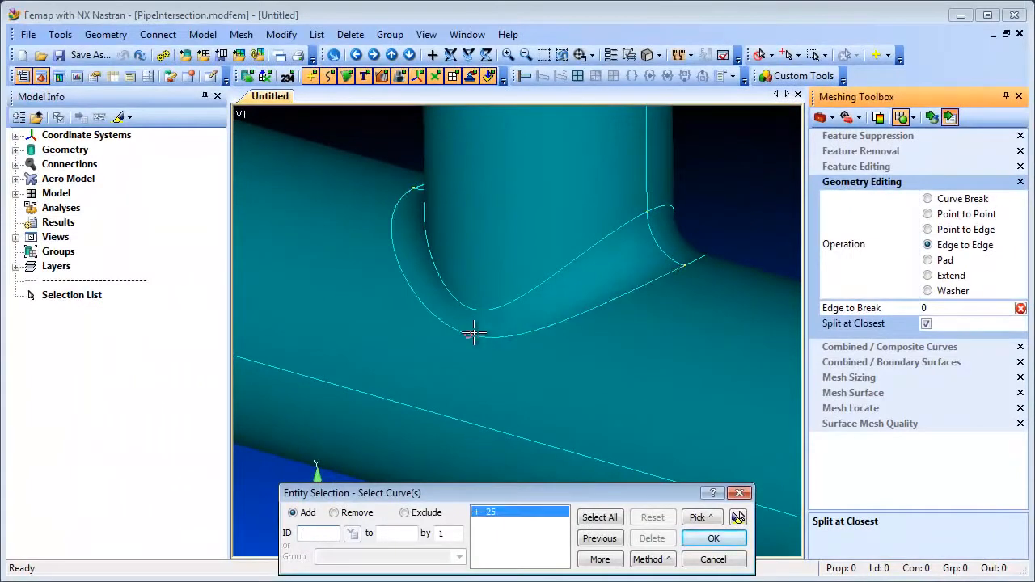
{"action": "left_click", "coordinate": [460, 416]}
{"action": "key", "text": "Return"}
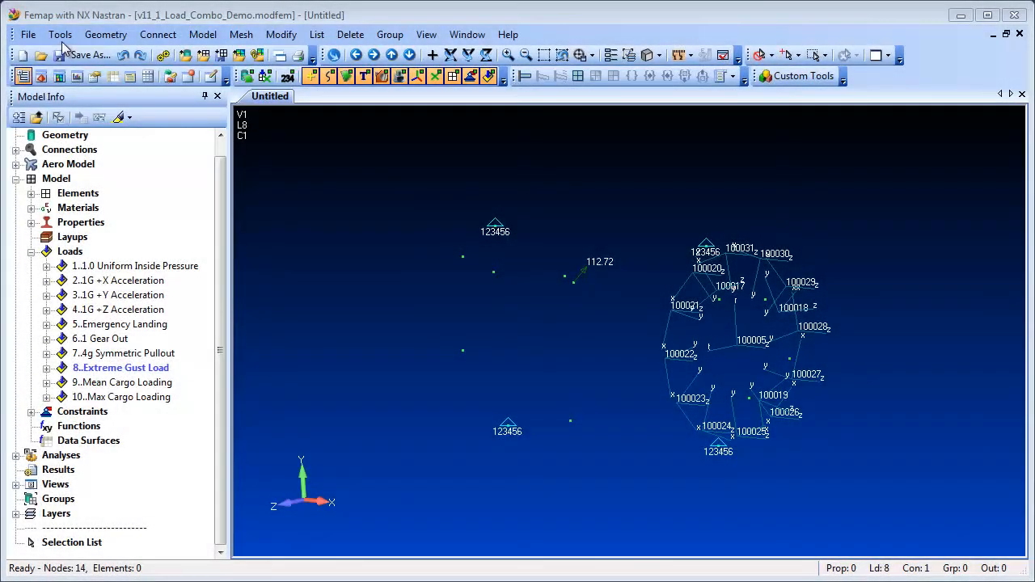
- Create a Load Set Combination data surface titled Combo that uses all ten load sets
{"action": "left_click", "coordinate": [60, 34]}
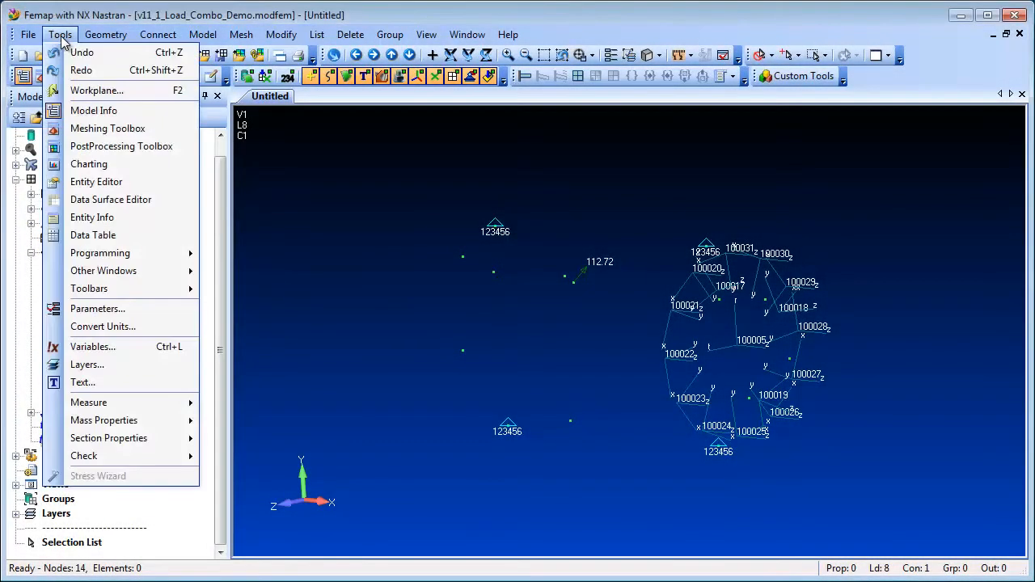
{"action": "left_click", "coordinate": [175, 196]}
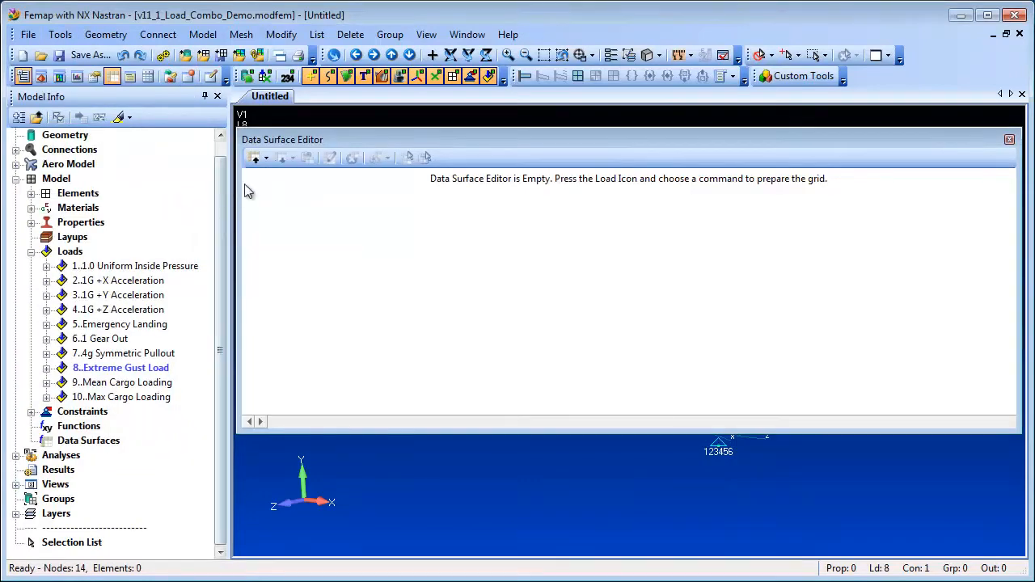
{"action": "left_click", "coordinate": [266, 158]}
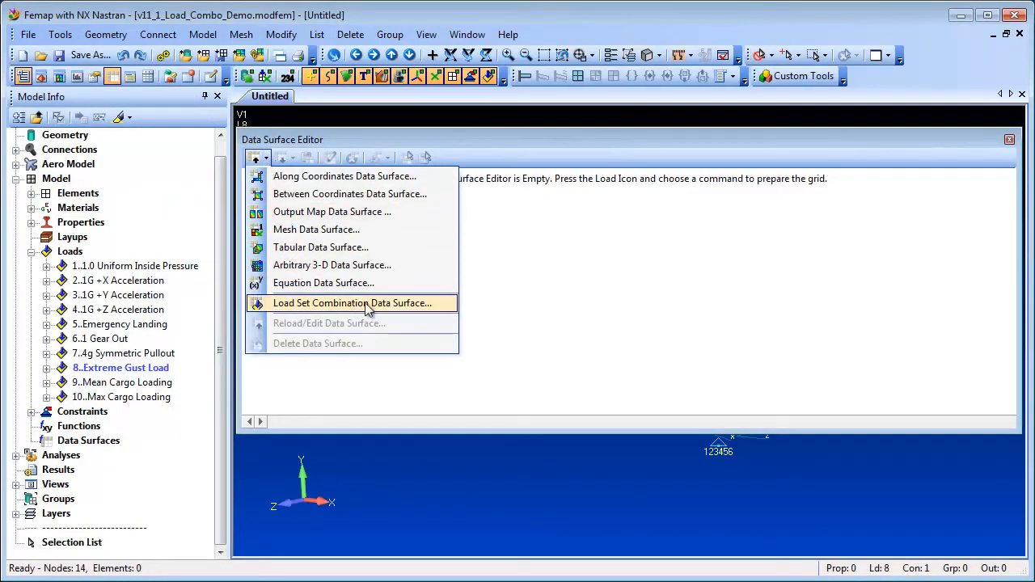
{"action": "left_click", "coordinate": [394, 304]}
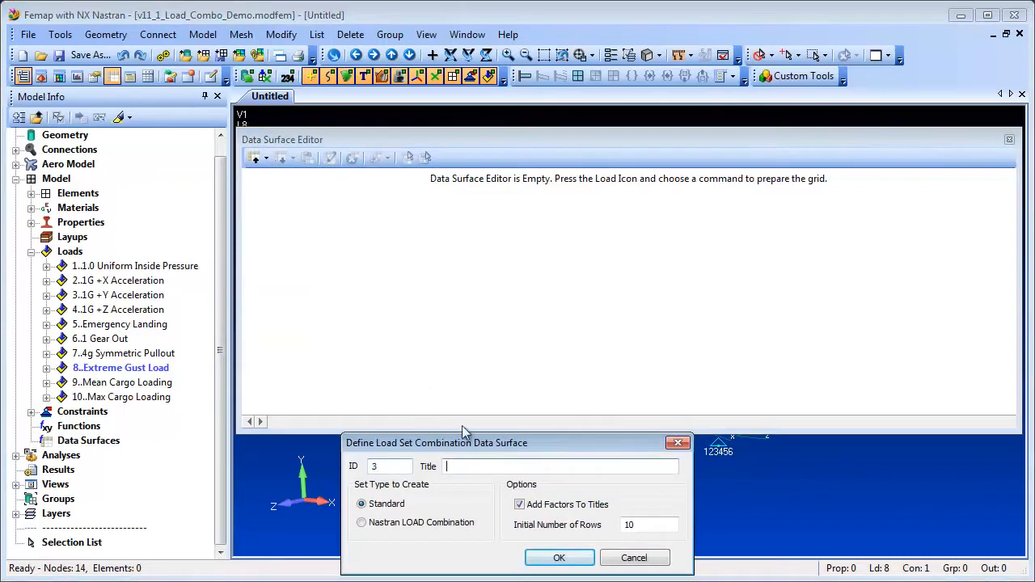
{"action": "type", "text": "Combo"}
{"action": "left_click", "coordinate": [547, 557]}
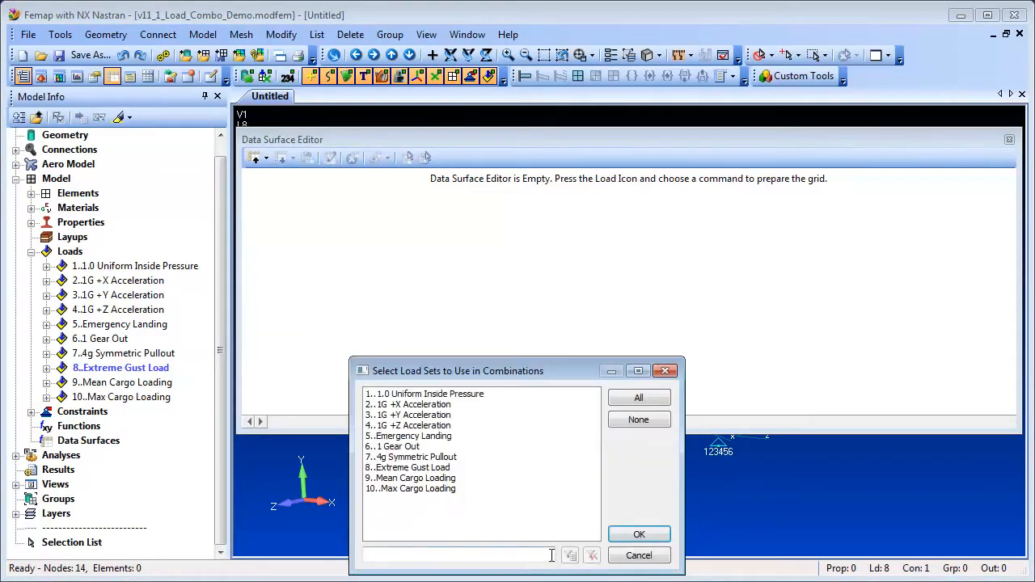
{"action": "left_click", "coordinate": [653, 400]}
{"action": "left_click", "coordinate": [639, 535]}
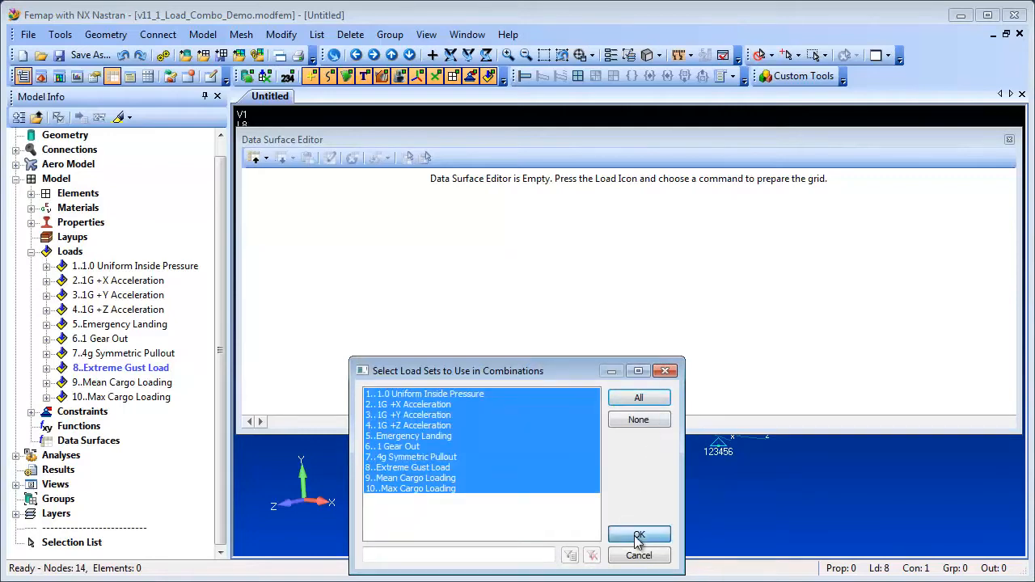
- Copy the combination factors in B3:J8 from the Excel sheet and paste them into the Combo table starting at SetID row 0
{"action": "key", "text": "alt+Tab"}
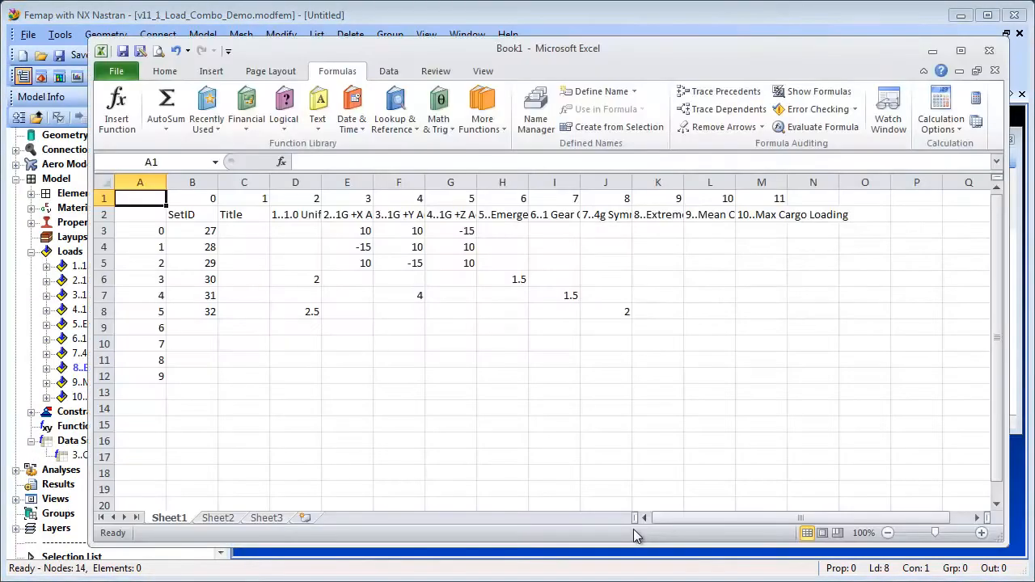
{"action": "left_click_drag", "start_coordinate": [194, 232], "coordinate": [599, 310]}
{"action": "key", "text": "ctrl+c"}
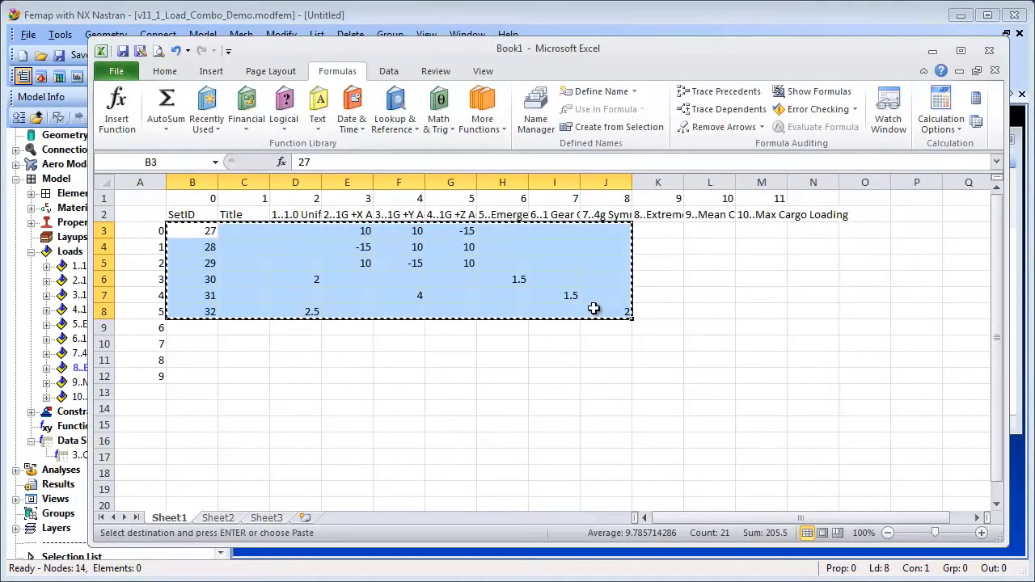
{"action": "key", "text": "alt+Tab"}
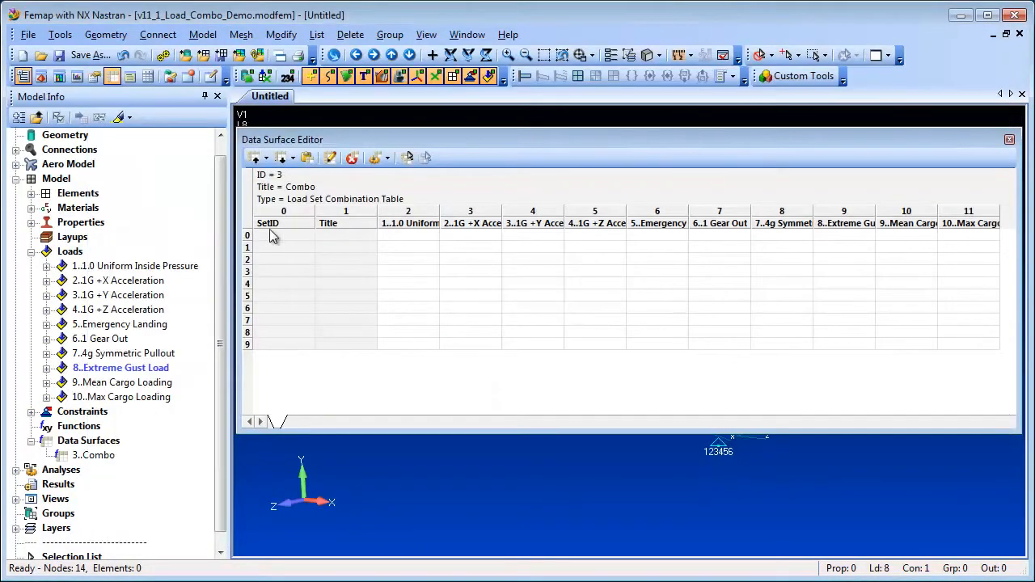
{"action": "right_click", "coordinate": [274, 235]}
{"action": "left_click", "coordinate": [346, 260]}
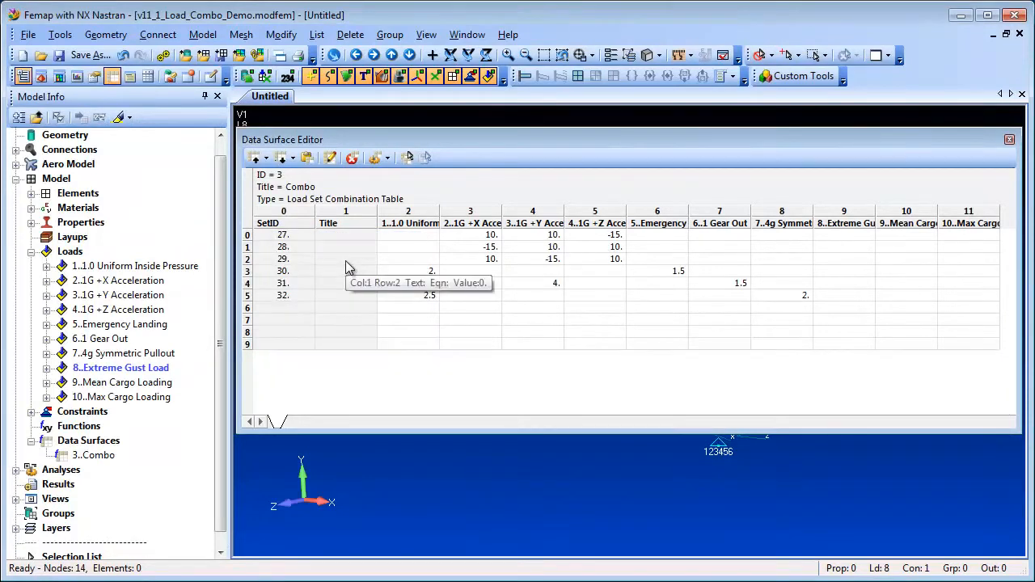
- Sum the forces in the SetID 29 combination, and create the combined load sets from the Combo table
{"action": "left_click", "coordinate": [246, 263]}
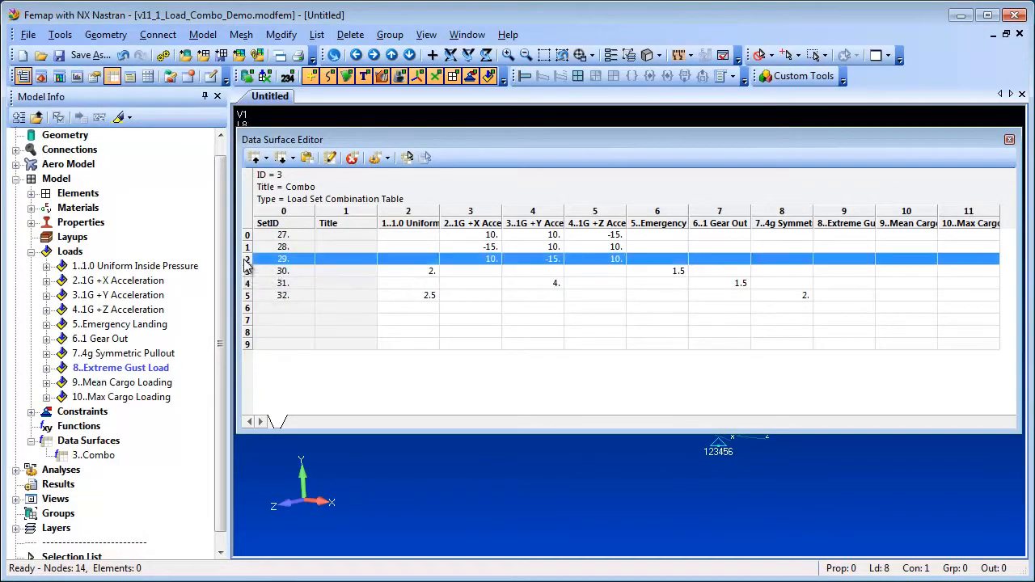
{"action": "right_click", "coordinate": [247, 264]}
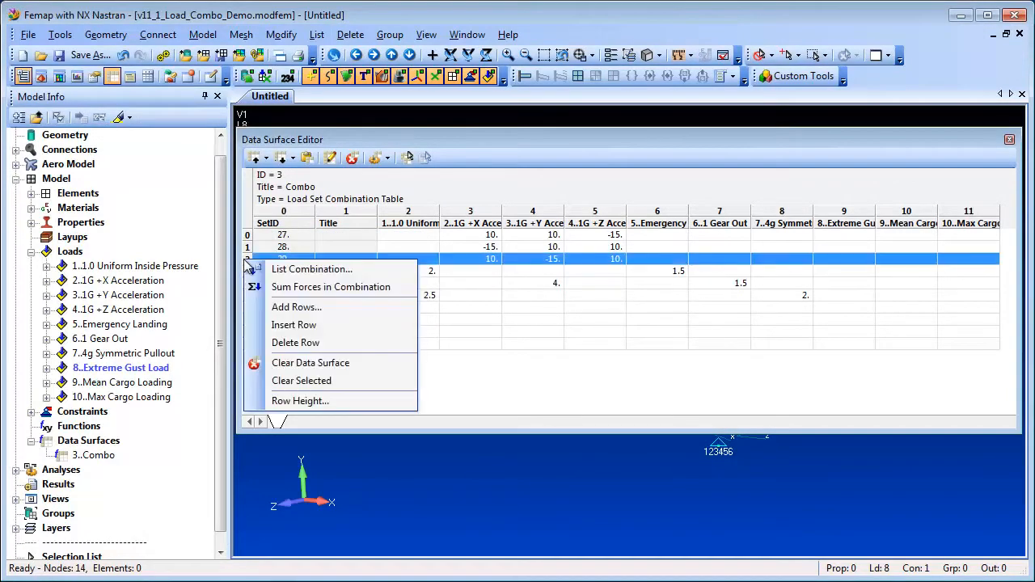
{"action": "left_click", "coordinate": [347, 287]}
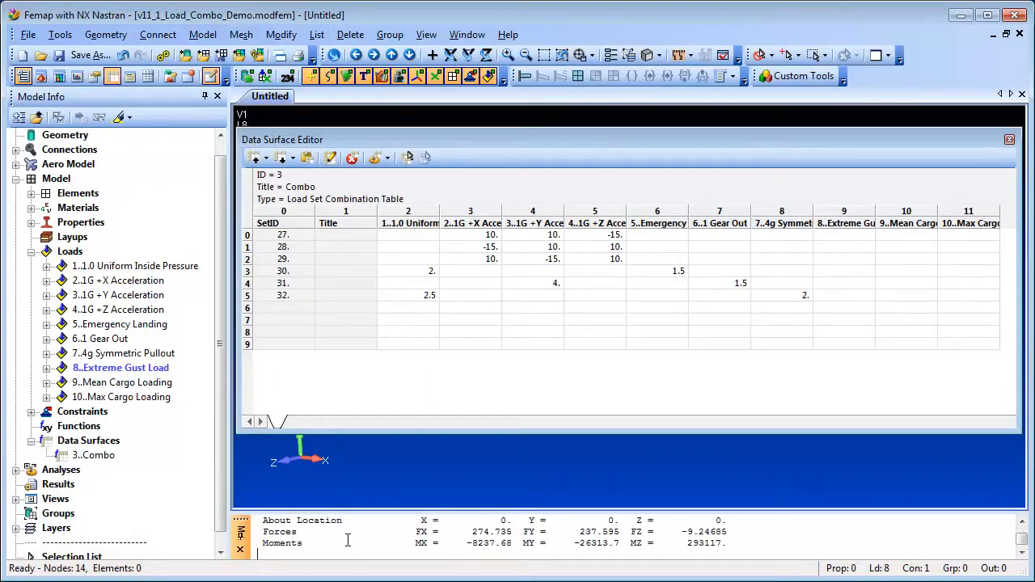
{"action": "right_click", "coordinate": [345, 375]}
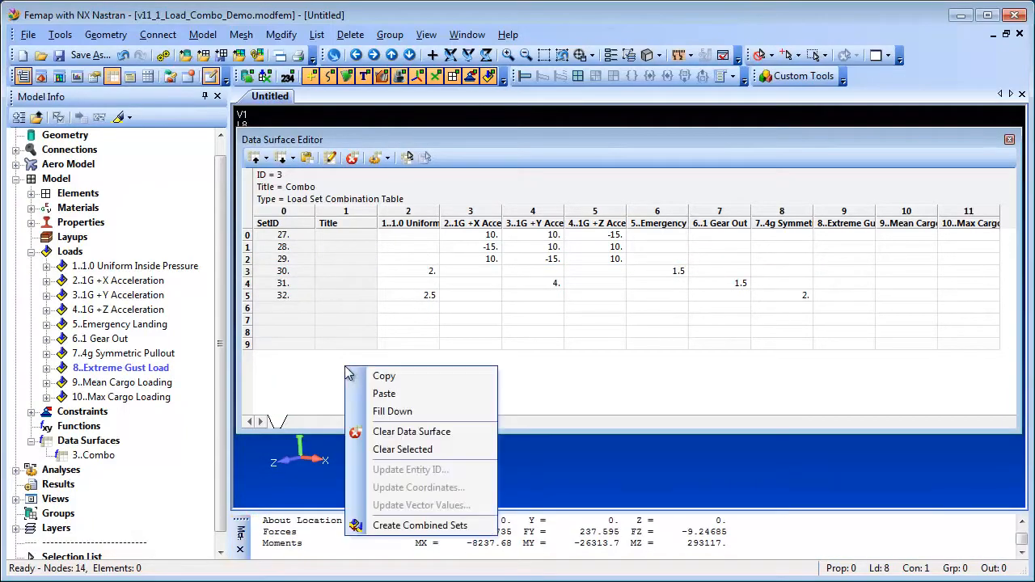
{"action": "left_click", "coordinate": [417, 524]}
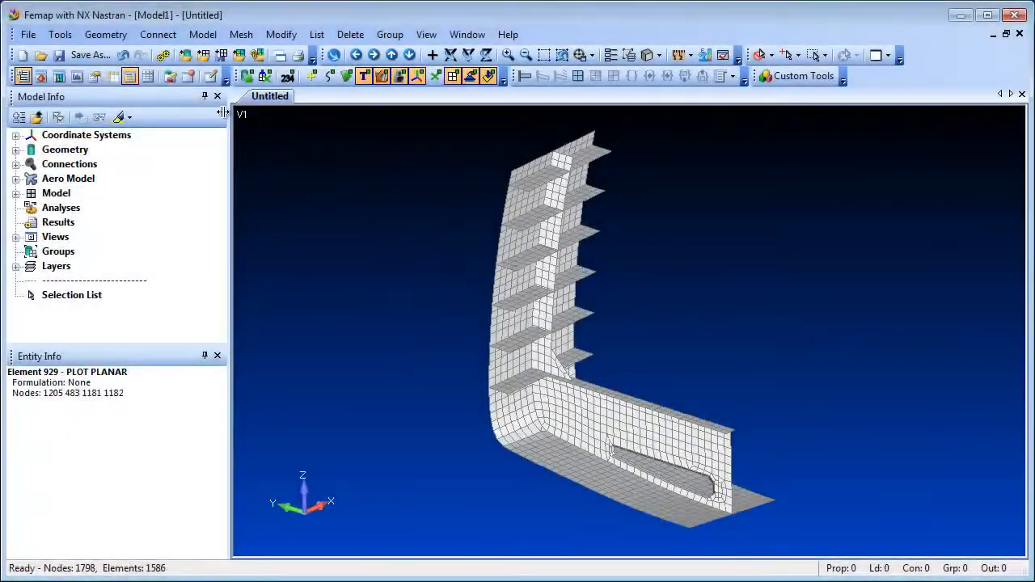
- Set up a coincident node check on all nodes with Merge Across Output CSys enabled, and cancel without merging
{"action": "left_click", "coordinate": [64, 38]}
{"action": "mouse_move", "coordinate": [86, 457]}
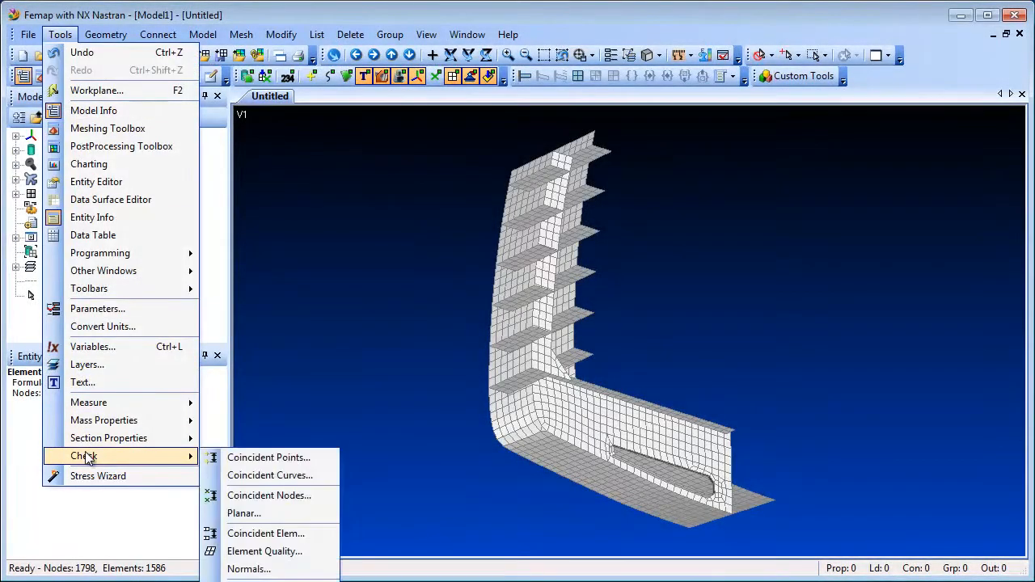
{"action": "left_click", "coordinate": [297, 495]}
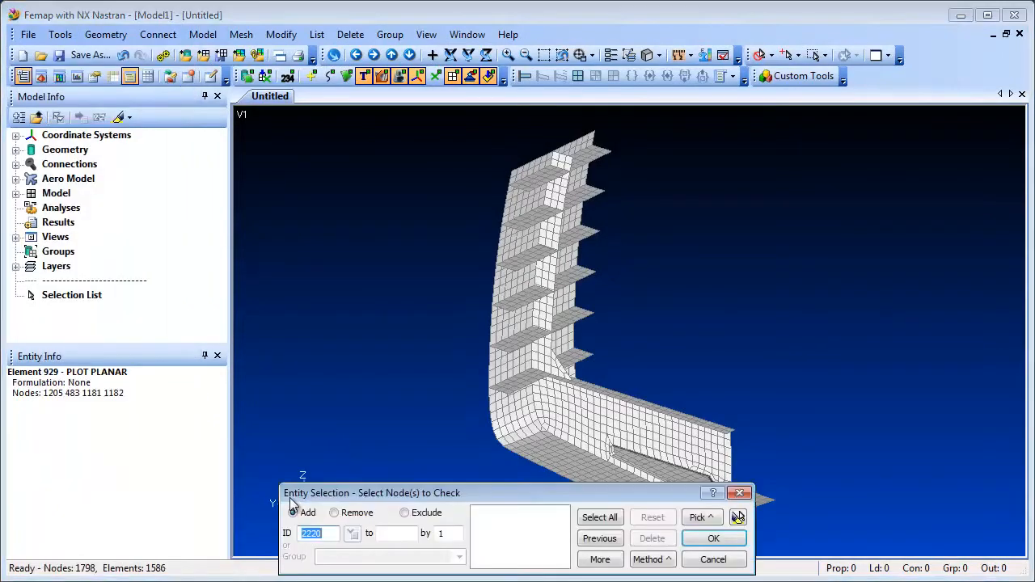
{"action": "left_click", "coordinate": [612, 524]}
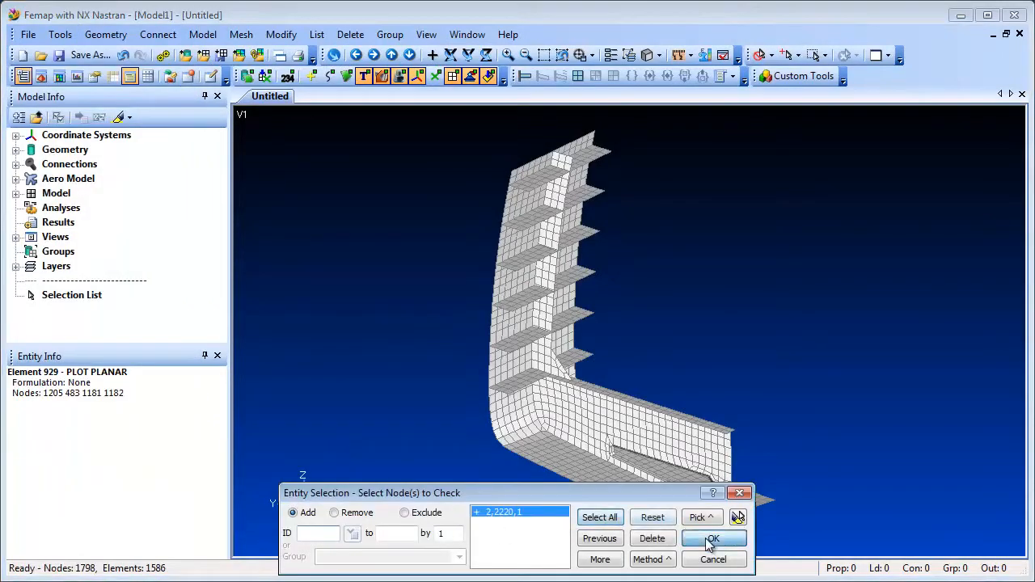
{"action": "left_click", "coordinate": [711, 539]}
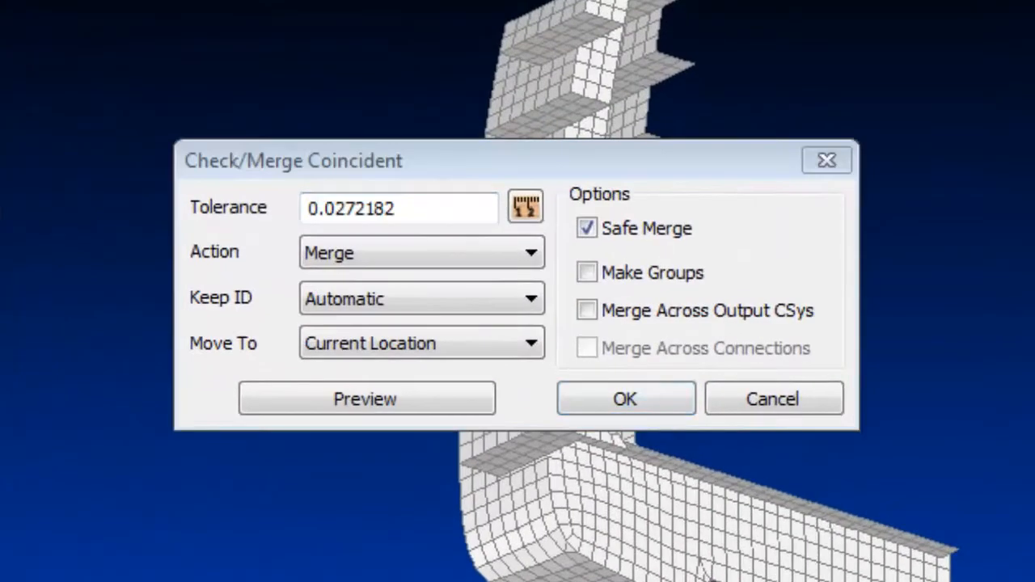
{"action": "left_click", "coordinate": [587, 309]}
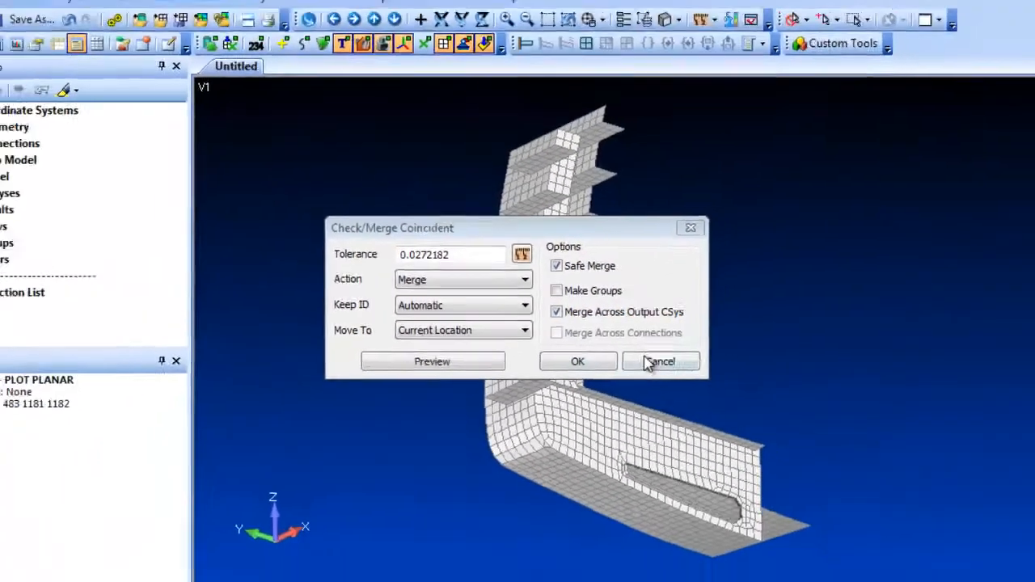
{"action": "left_click", "coordinate": [760, 394]}
- Examine the Sum Forces options for a summation about location 0, 0, 0, and dismiss them without summing
{"action": "left_click", "coordinate": [60, 34]}
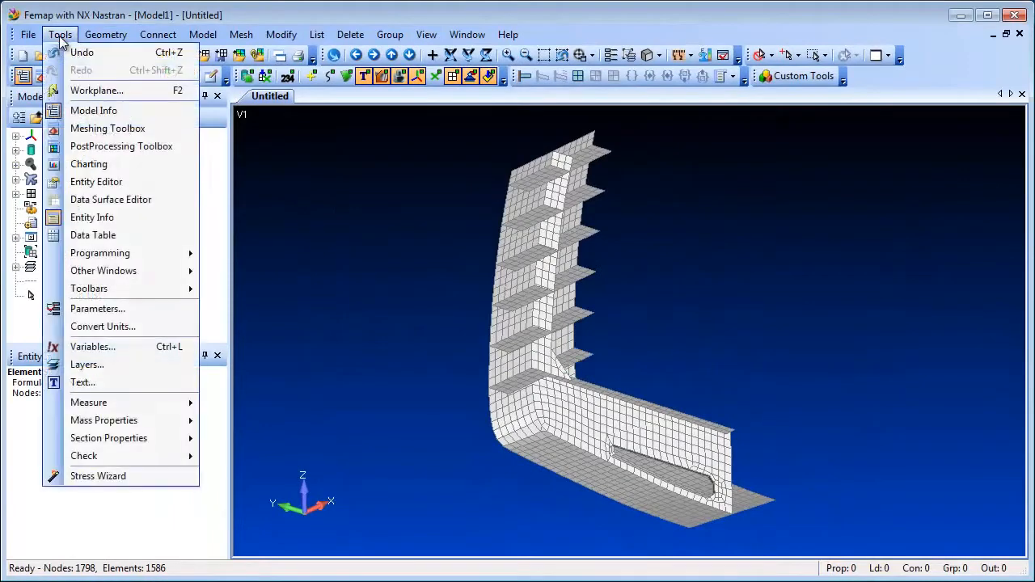
{"action": "mouse_move", "coordinate": [86, 456]}
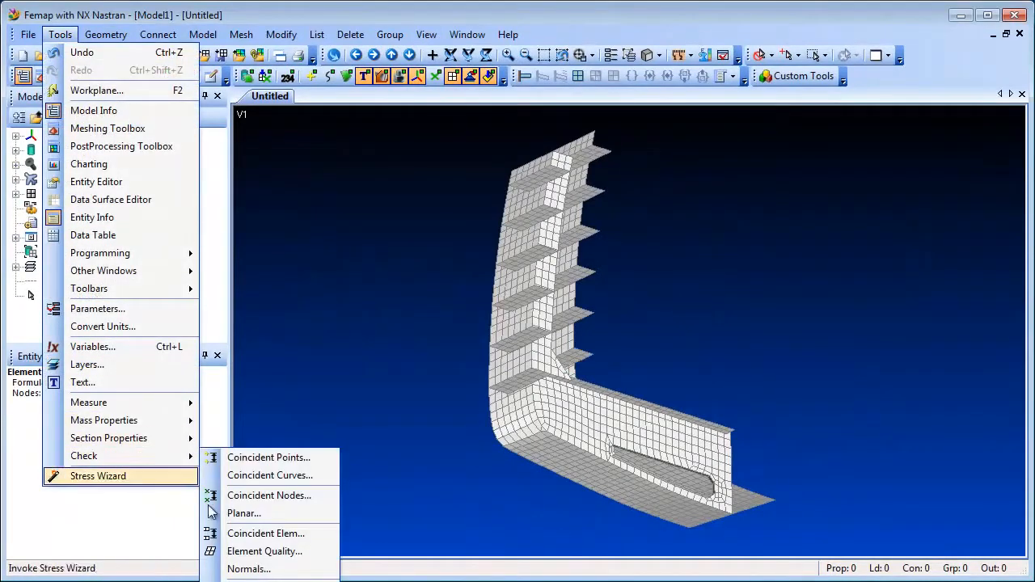
{"action": "left_click", "coordinate": [251, 581]}
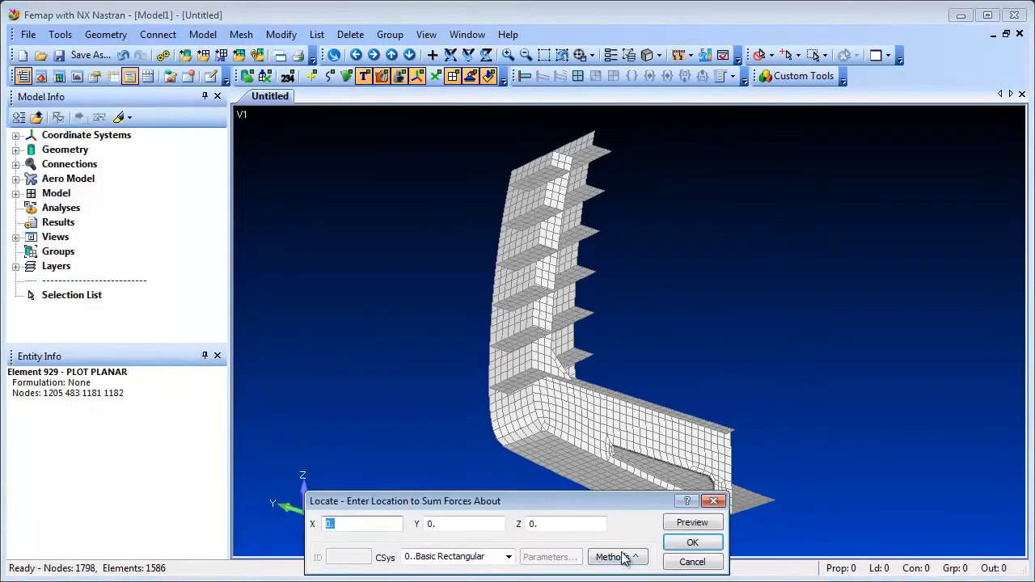
{"action": "left_click", "coordinate": [681, 540]}
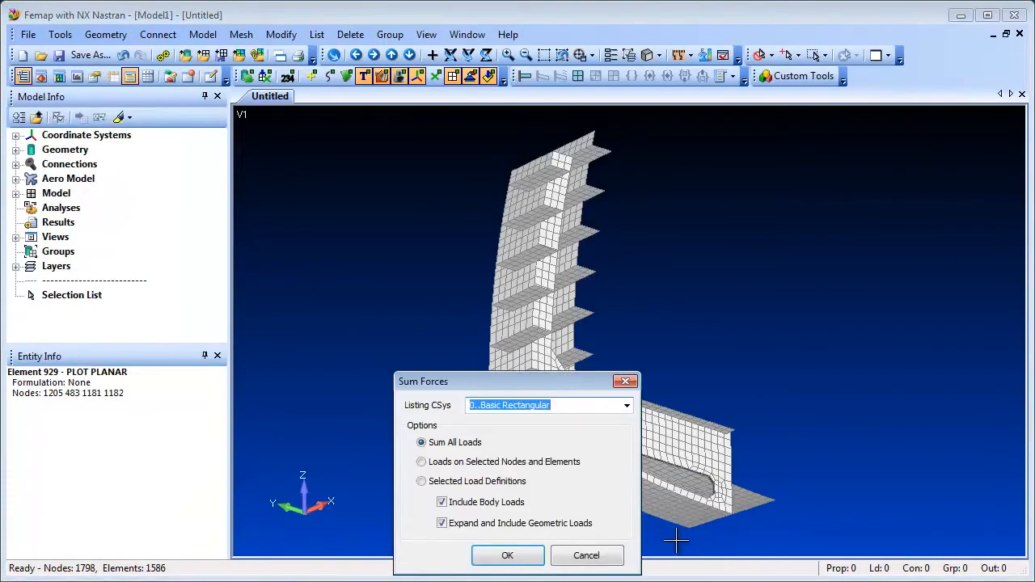
{"action": "left_click_drag", "start_coordinate": [584, 378], "coordinate": [640, 222]}
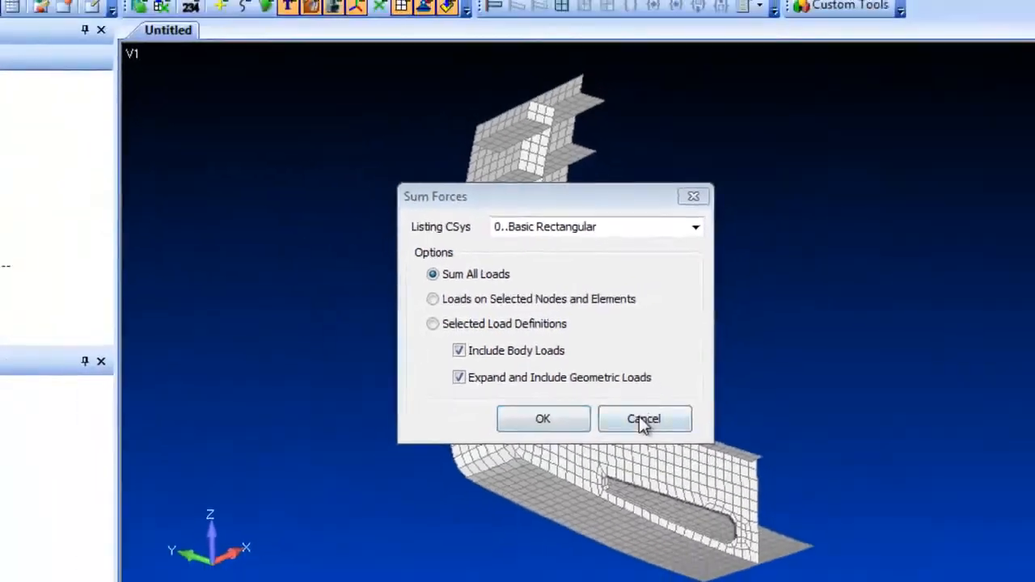
{"action": "left_click", "coordinate": [647, 457]}
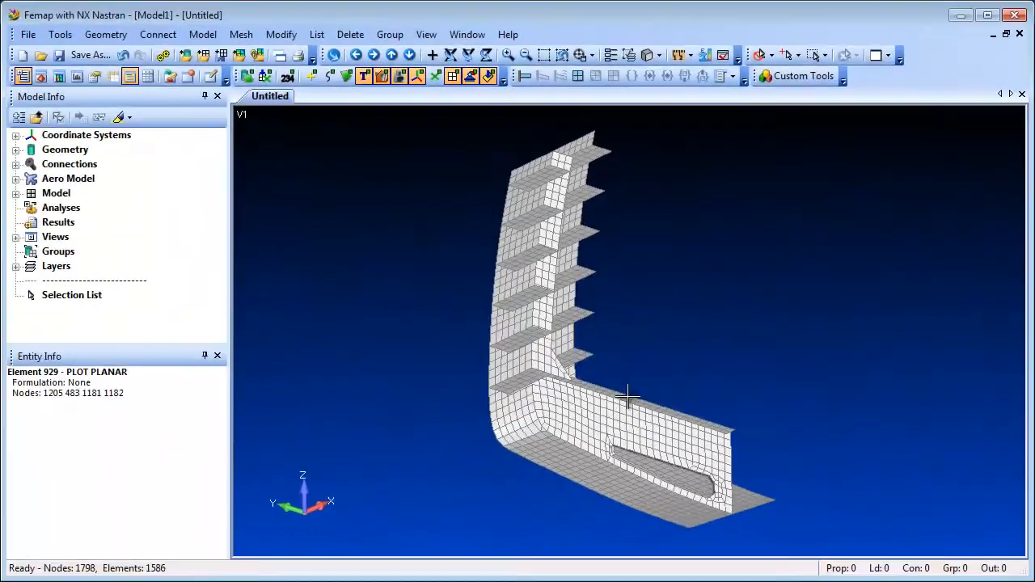
- Open the Element Quality check options for all elements in the model
{"action": "left_click", "coordinate": [60, 34]}
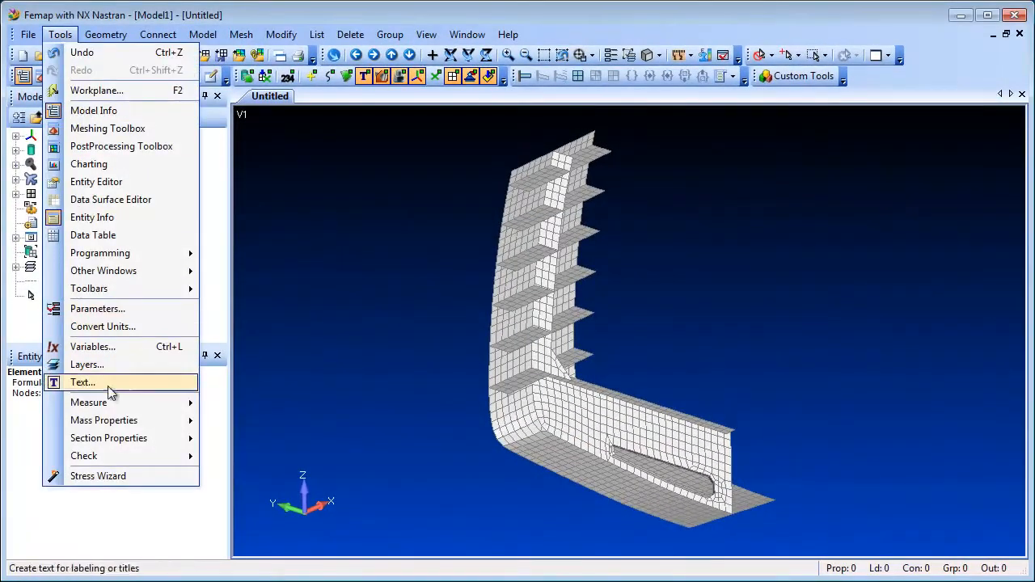
{"action": "mouse_move", "coordinate": [159, 458]}
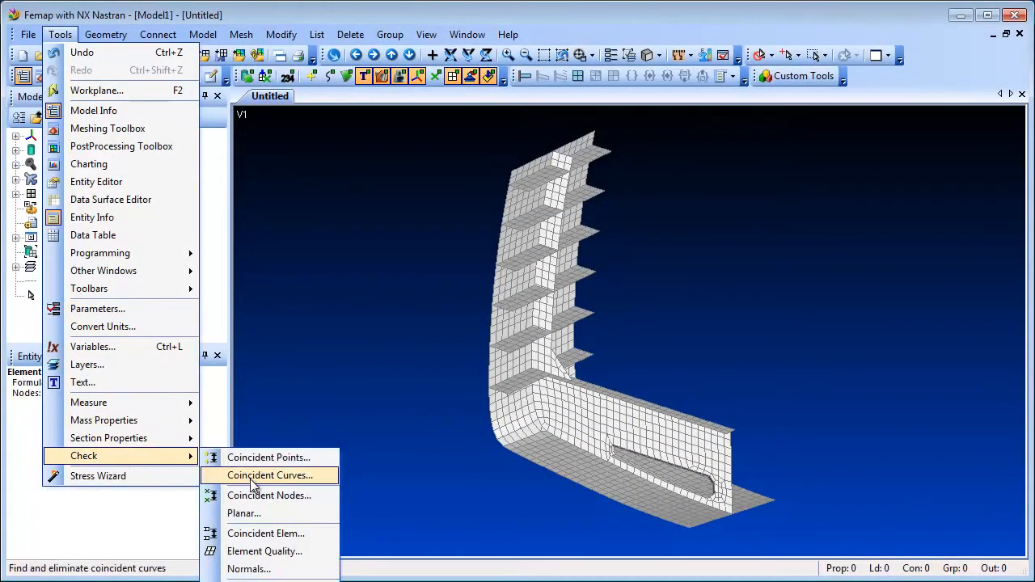
{"action": "left_click", "coordinate": [288, 552]}
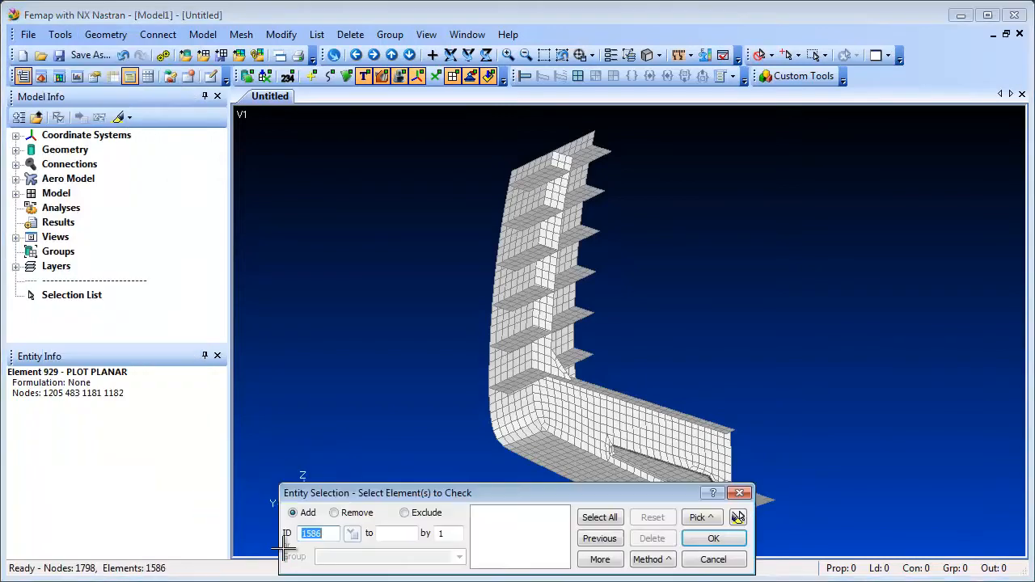
{"action": "left_click", "coordinate": [600, 517]}
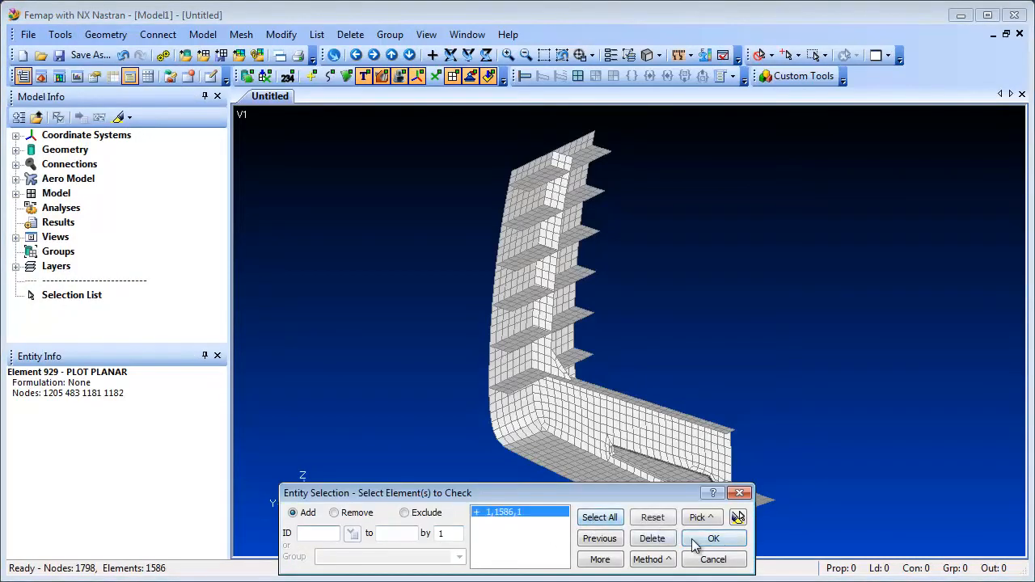
{"action": "left_click", "coordinate": [713, 538]}
{"action": "left_click_drag", "start_coordinate": [906, 81], "coordinate": [675, 107]}
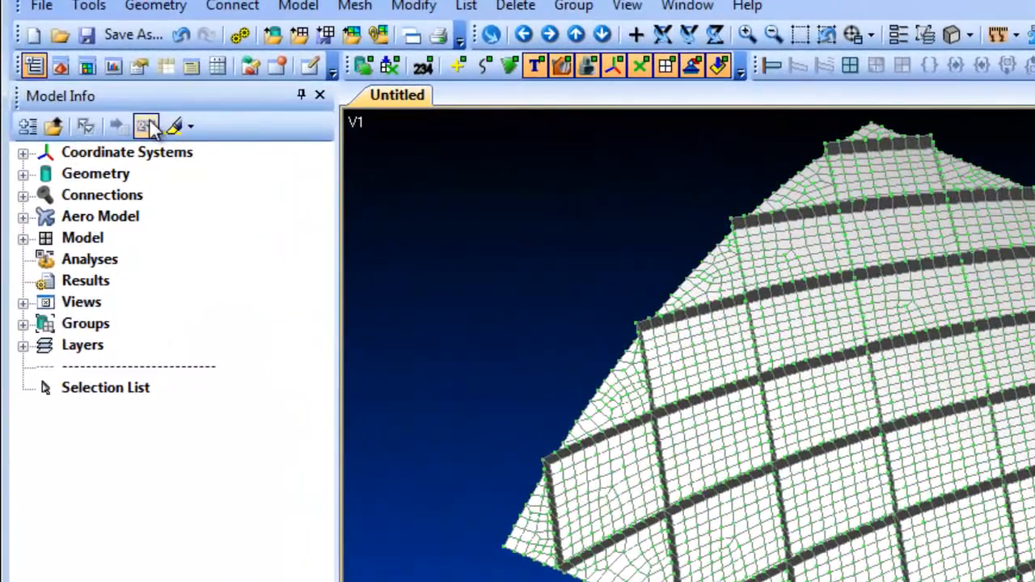
- Show the entity counts in the Model Info tree
{"action": "left_click", "coordinate": [100, 118]}
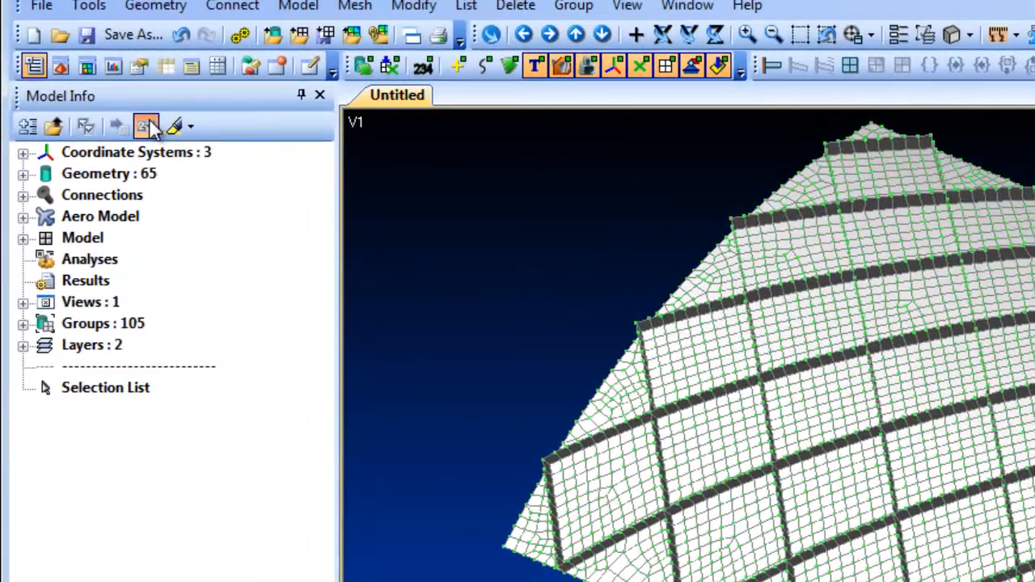